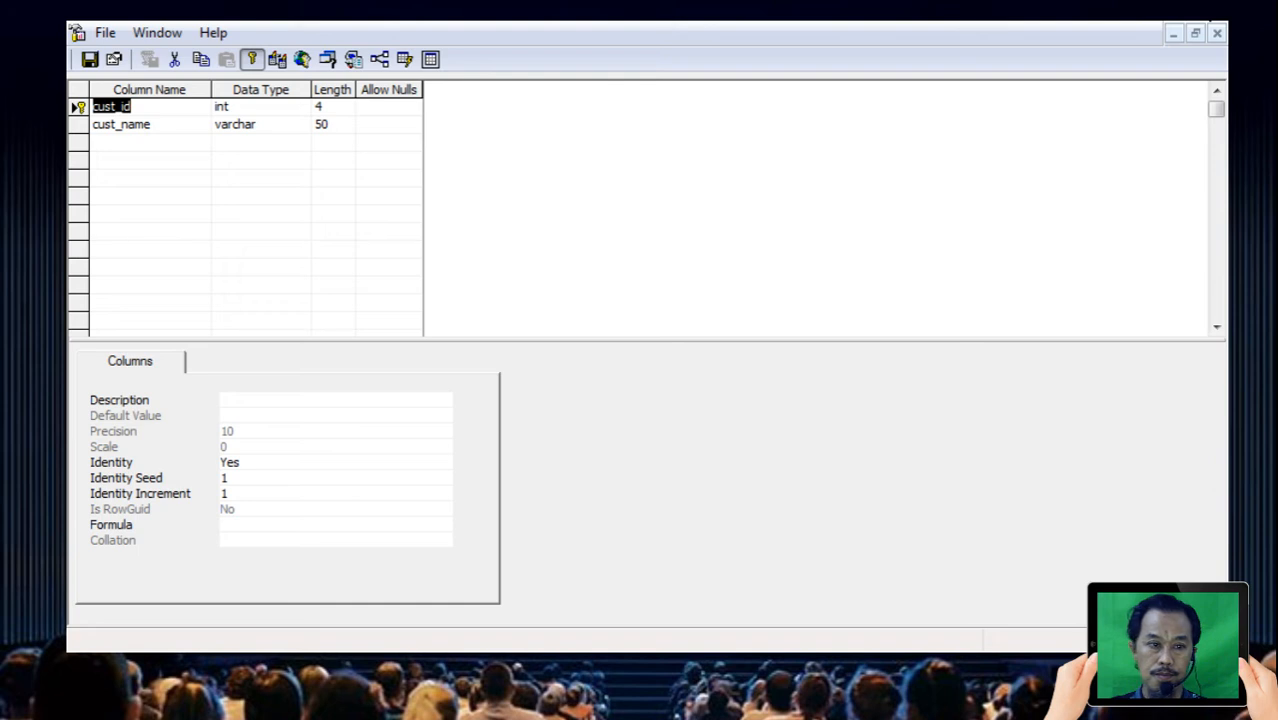
Step: Close the master_pelanggan table design and open the lokasi_pelanggan table in design view
click(1216, 33)
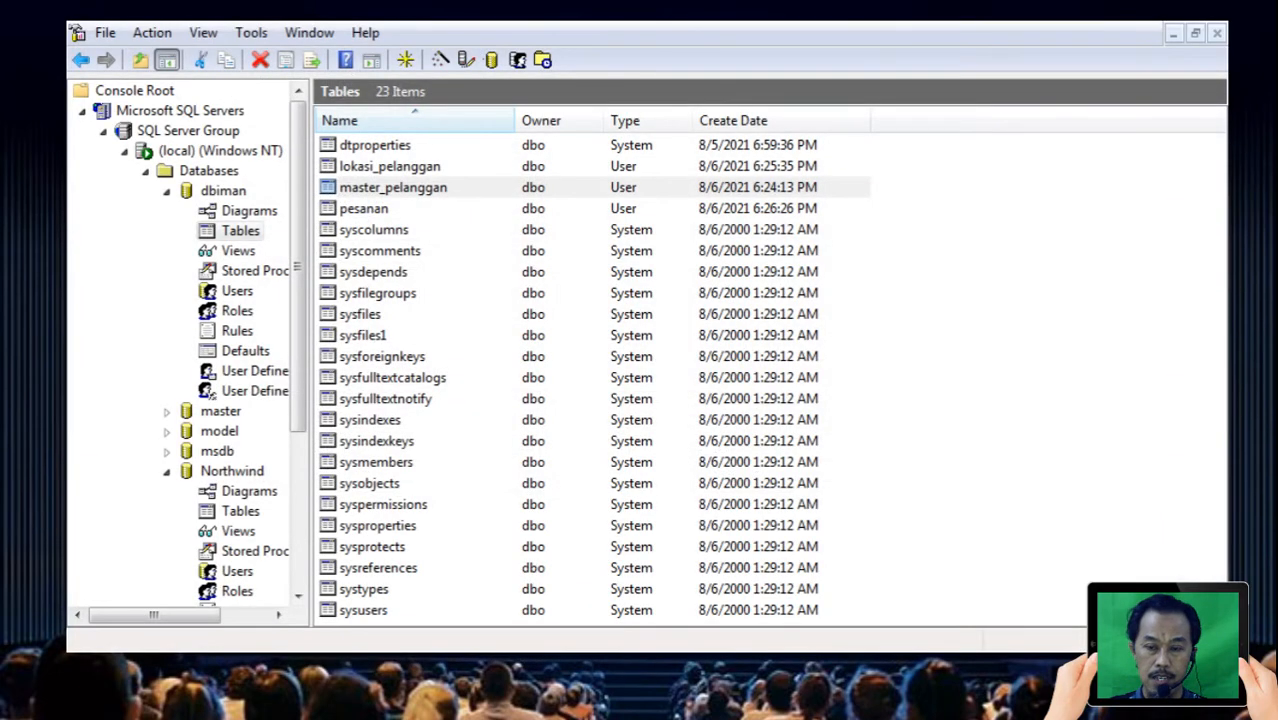
click(393, 187)
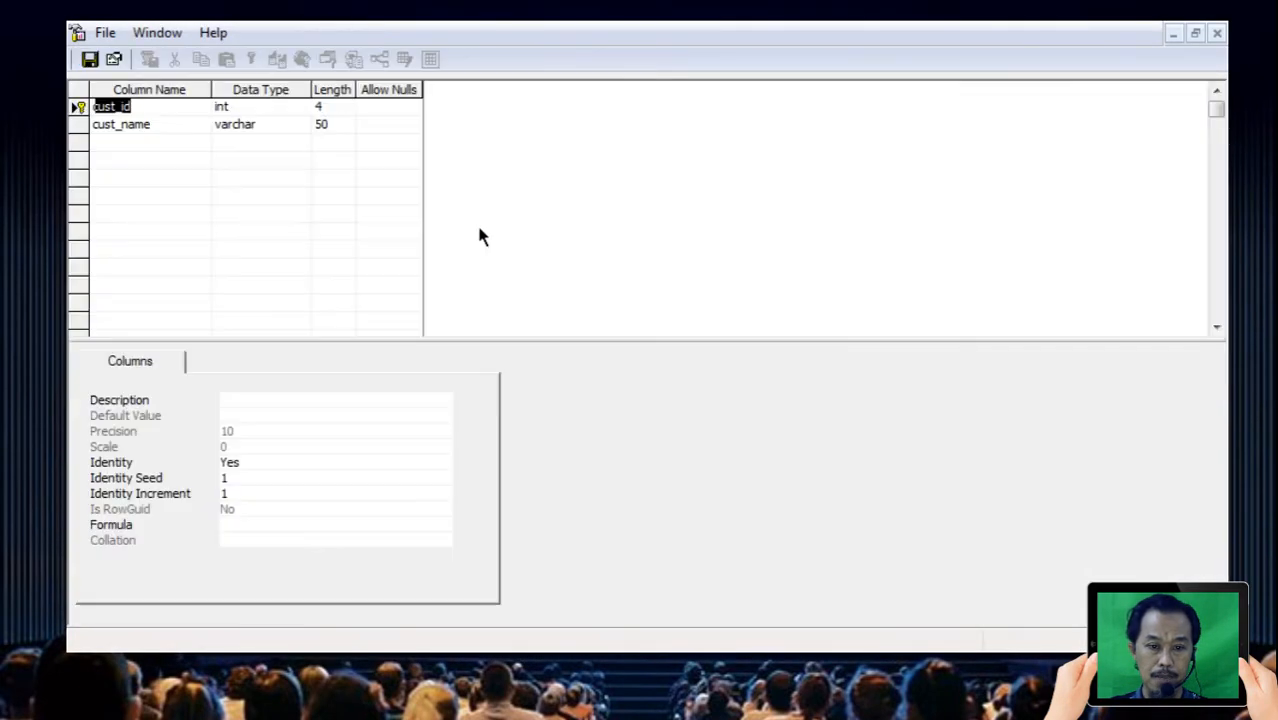
click(1217, 33)
click(395, 170)
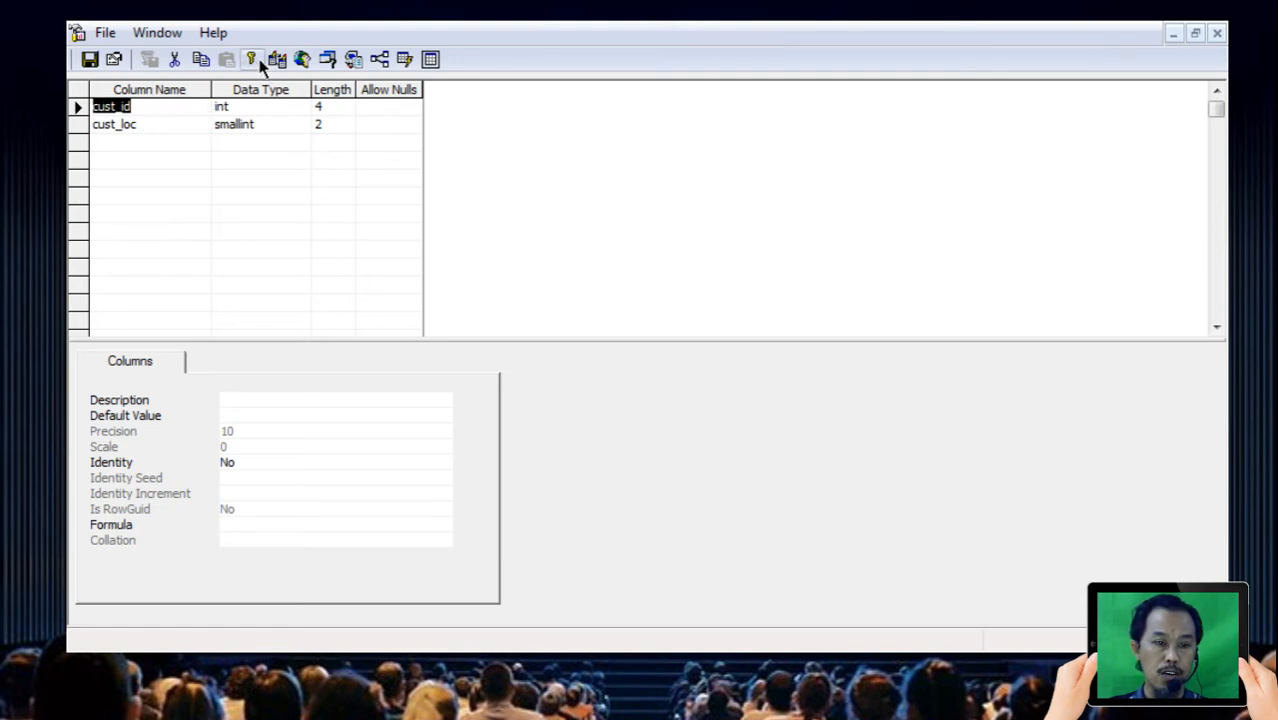
Step: Try cust_id alone and cust_loc alone as the primary key of lokasi_pelanggan, and clear the key again
click(252, 60)
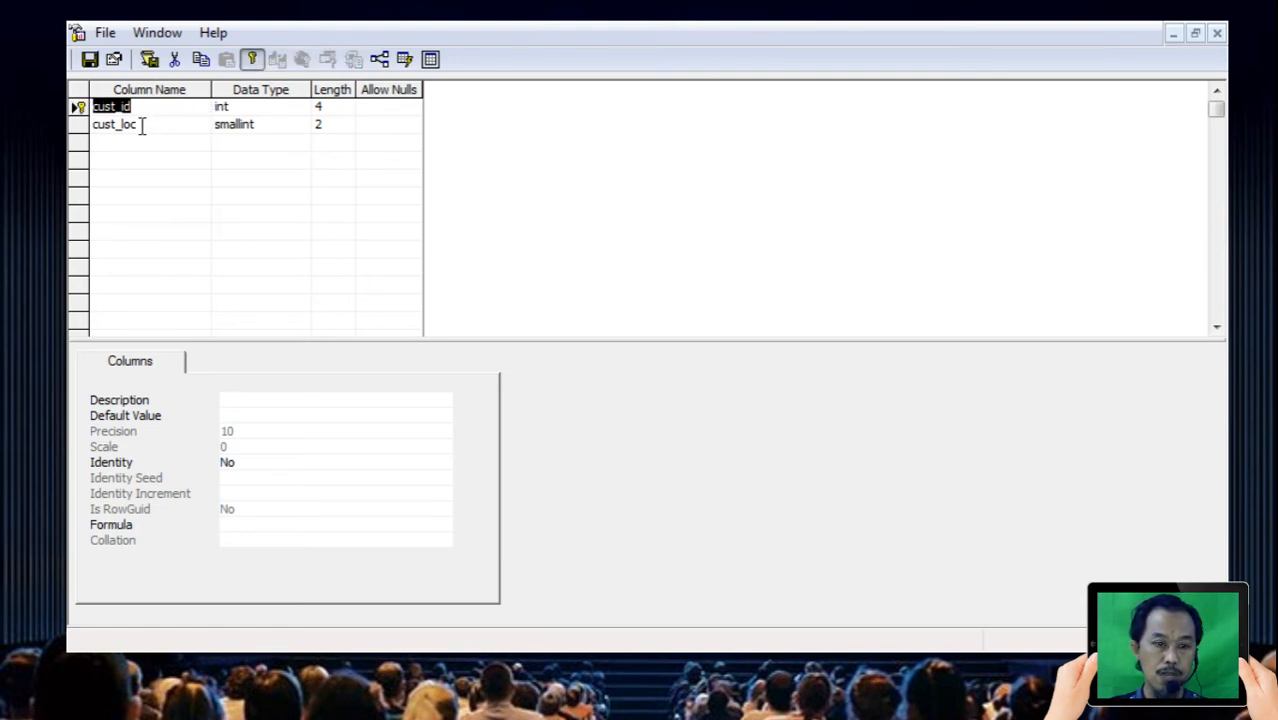
click(145, 125)
click(252, 60)
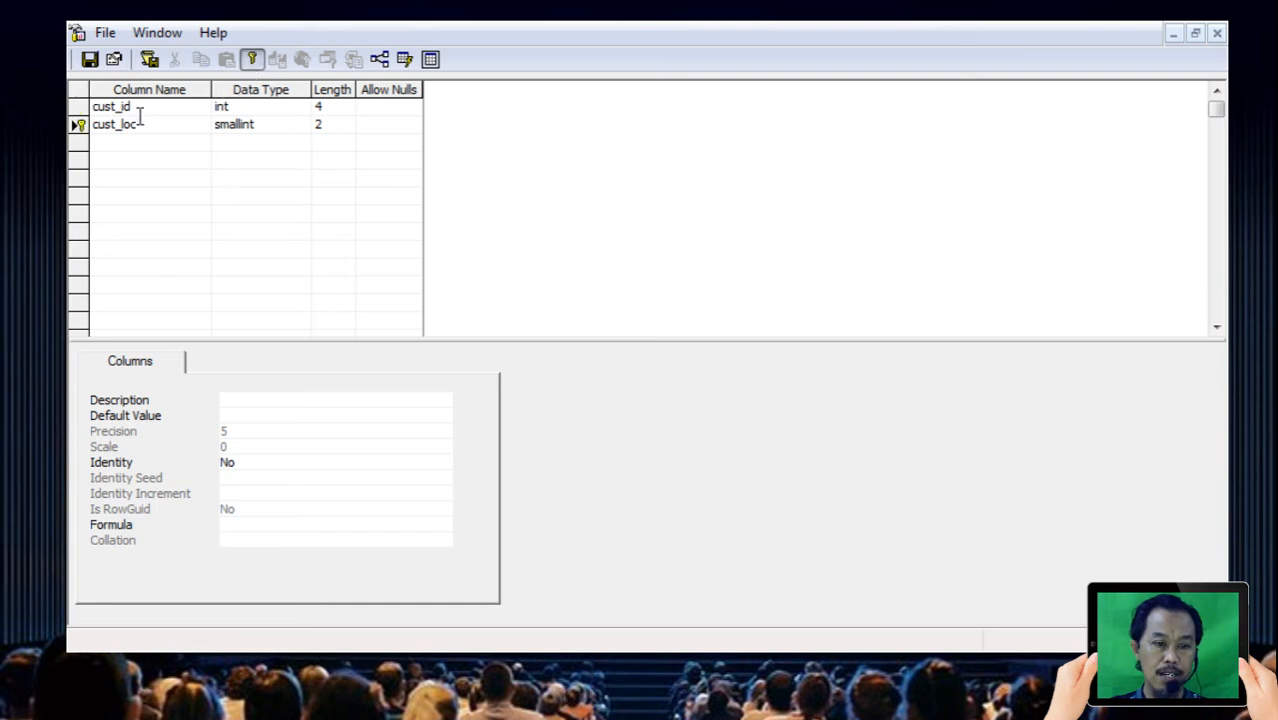
click(252, 60)
Step: Set a composite primary key on cust_id and cust_loc in lokasi_pelanggan, save it and close the design
click(79, 107)
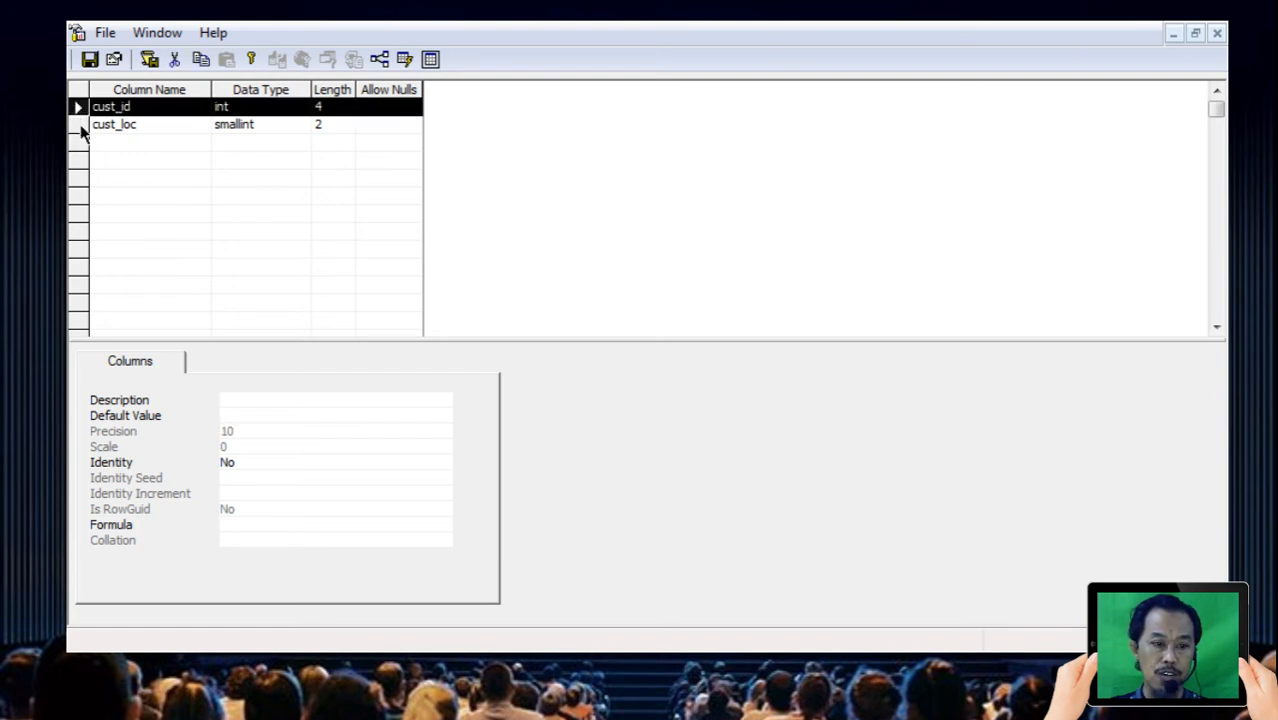
shift+click(79, 125)
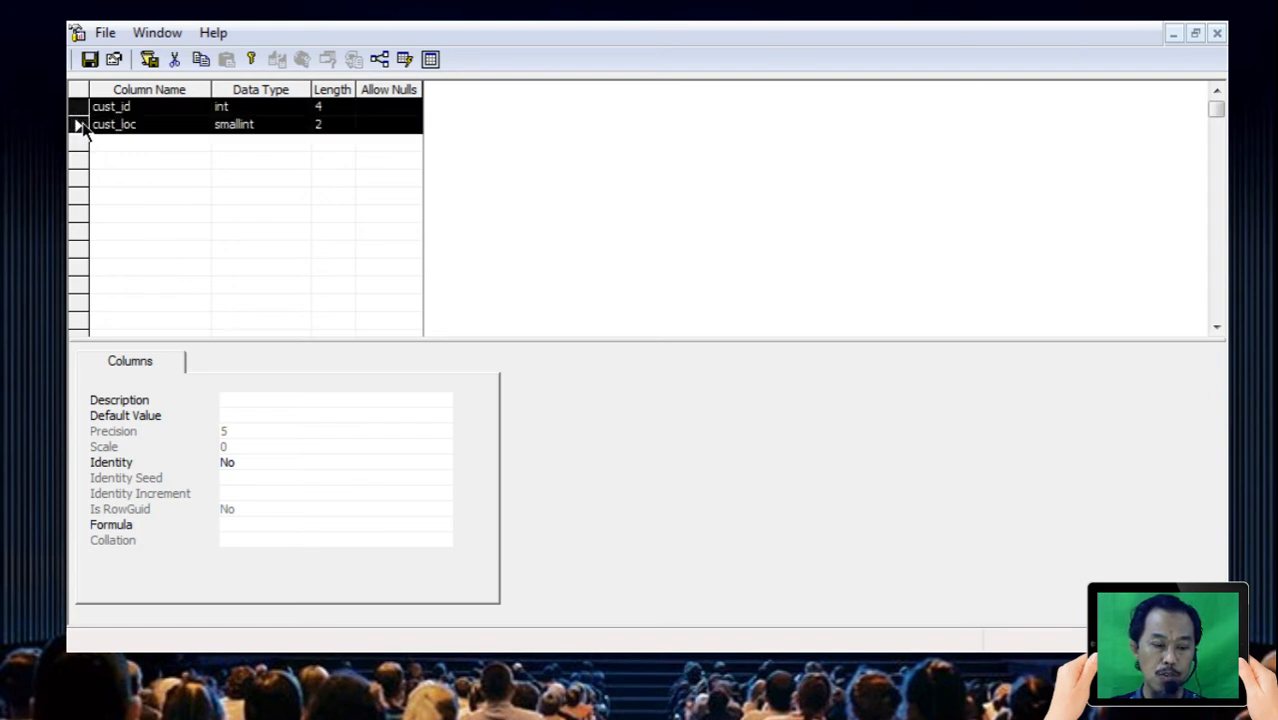
click(251, 61)
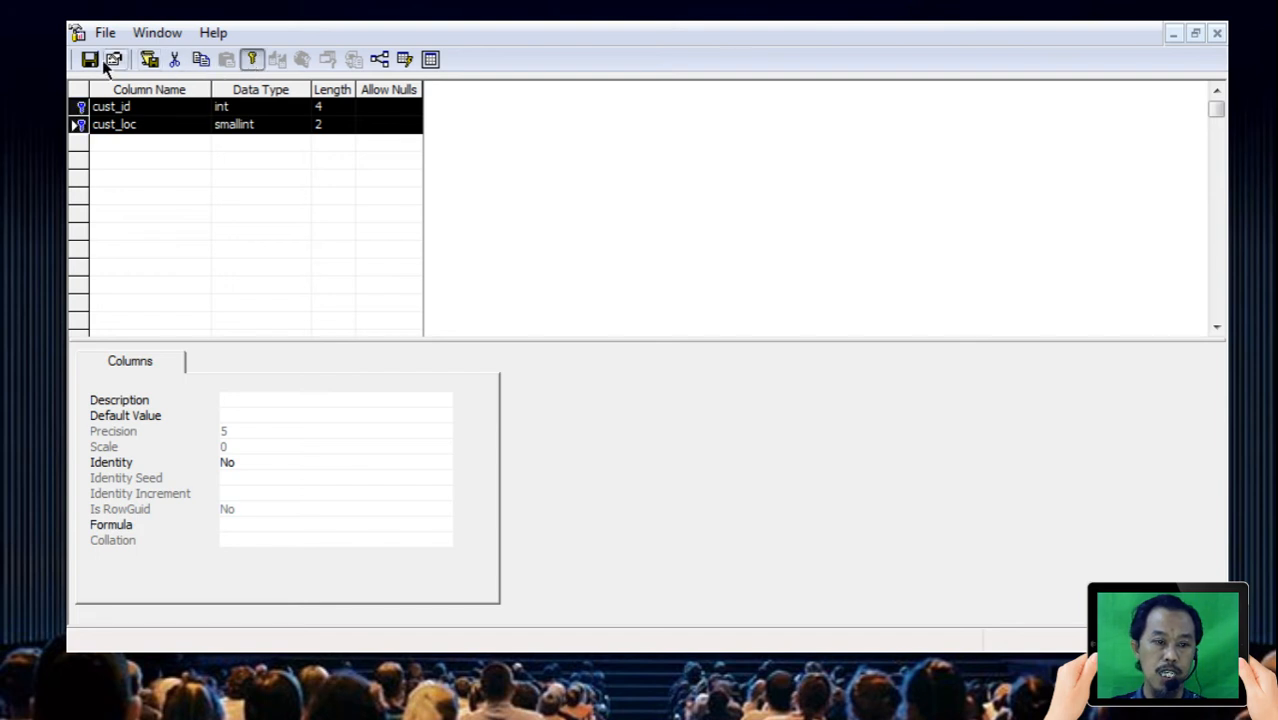
click(1216, 34)
Step: Open the pesanan table design, make order_id its primary key, save it and close the design
click(383, 212)
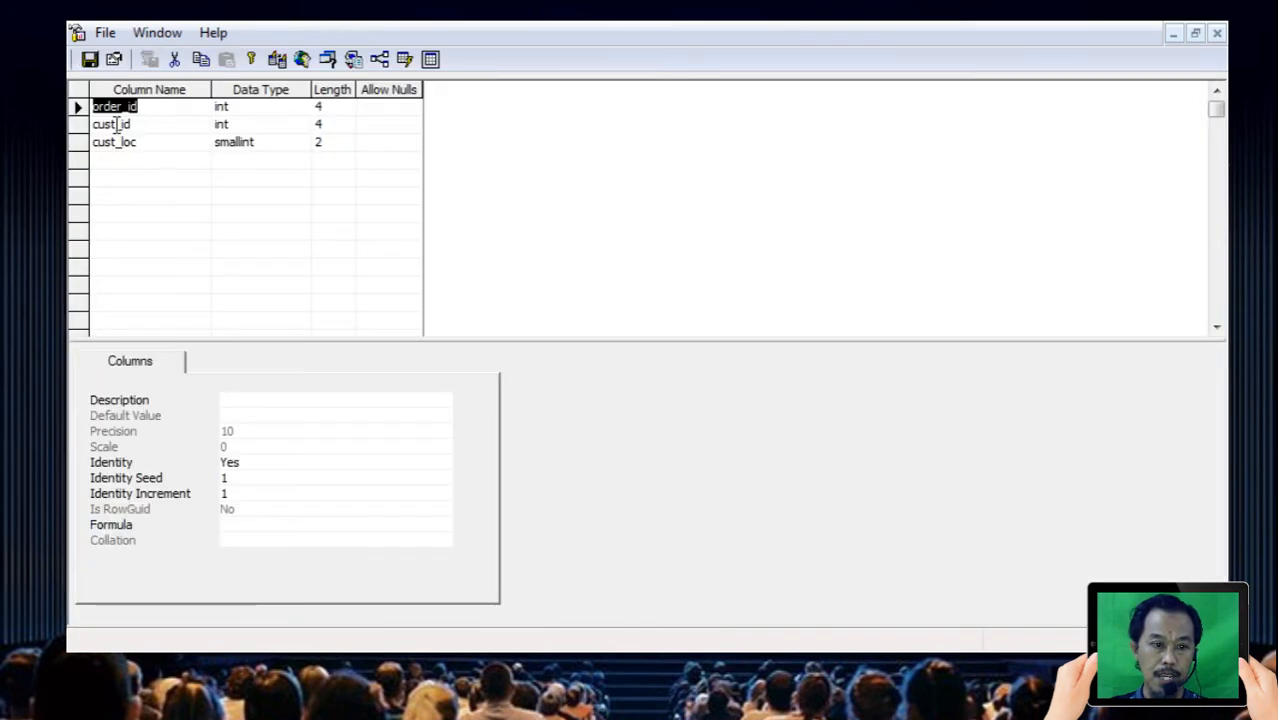
click(251, 60)
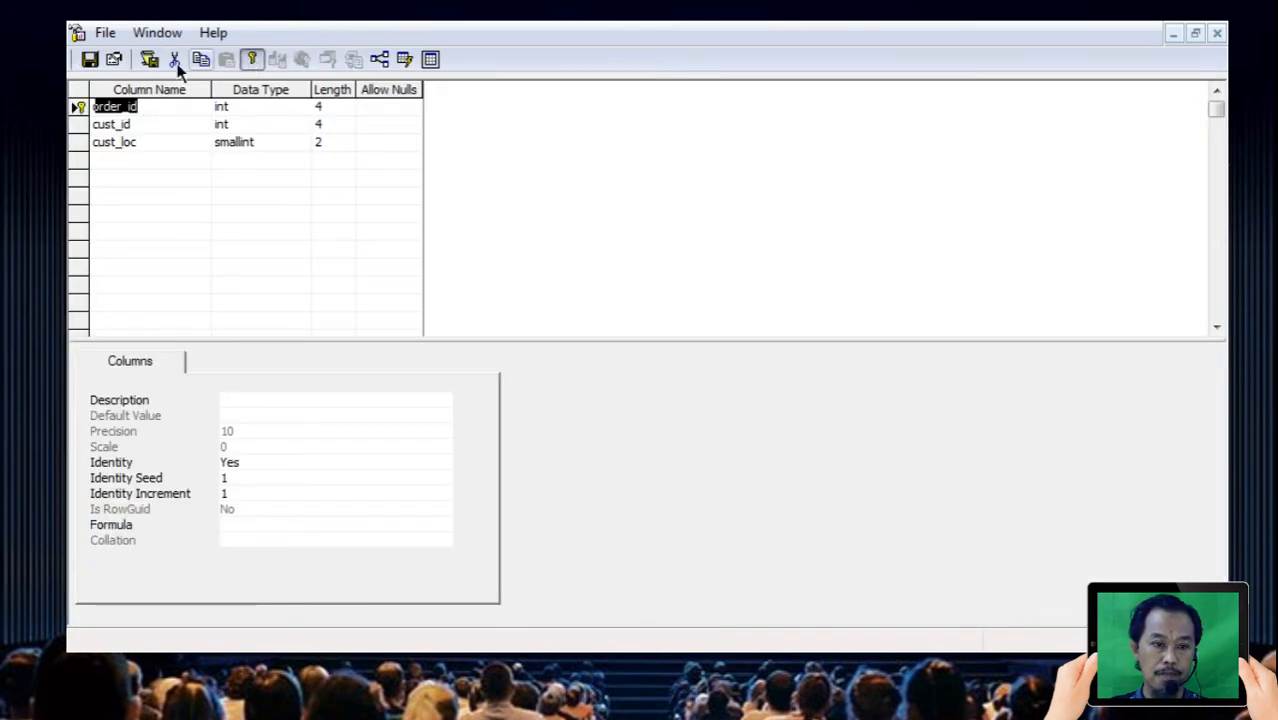
click(89, 61)
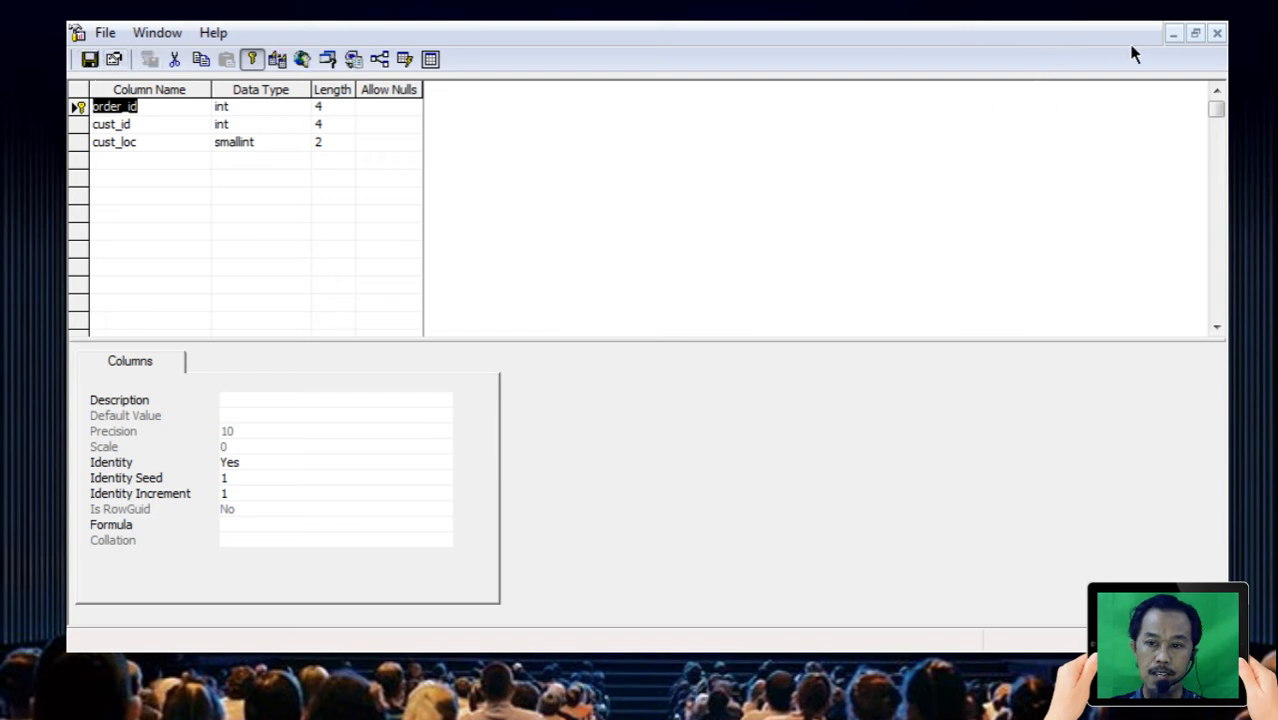
click(1216, 33)
Step: Open the dbiman database diagram, arrange pesanan above lokasi_pelanggan and master_pelanggan side by side, and close the diagram
click(250, 212)
double_click(361, 140)
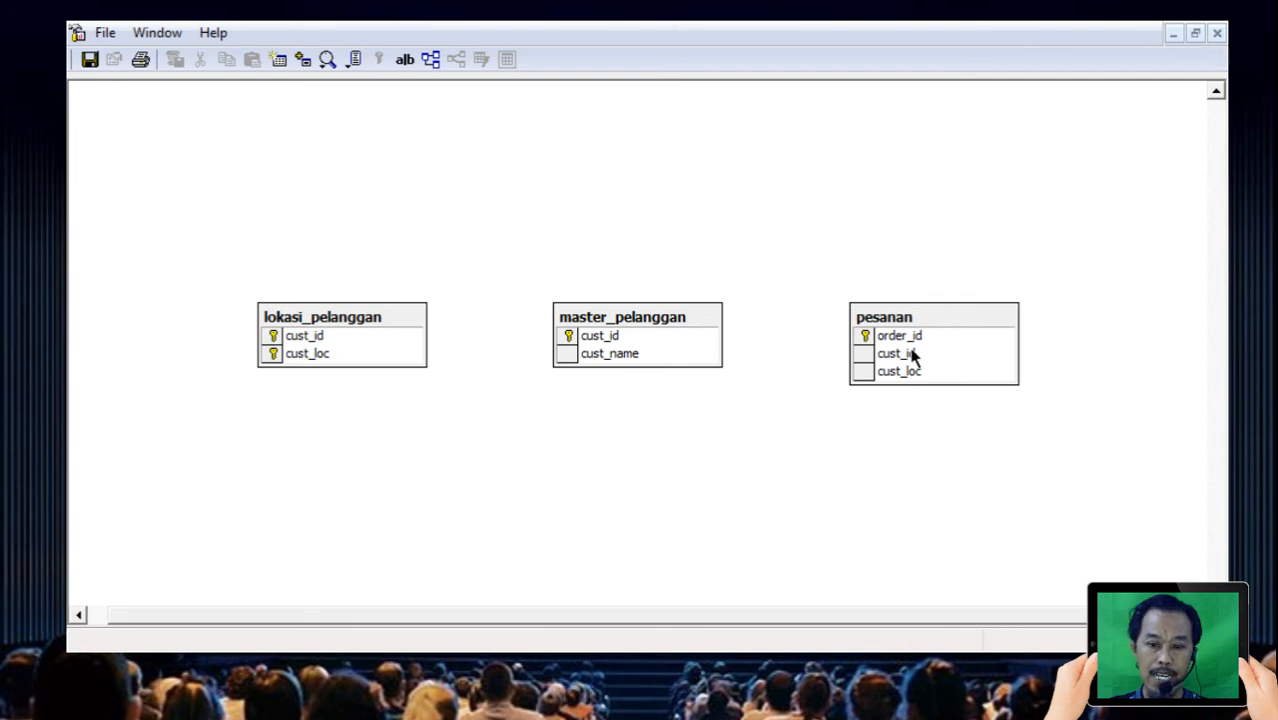
drag(896, 336, 494, 183)
drag(608, 331, 577, 319)
drag(401, 318, 432, 299)
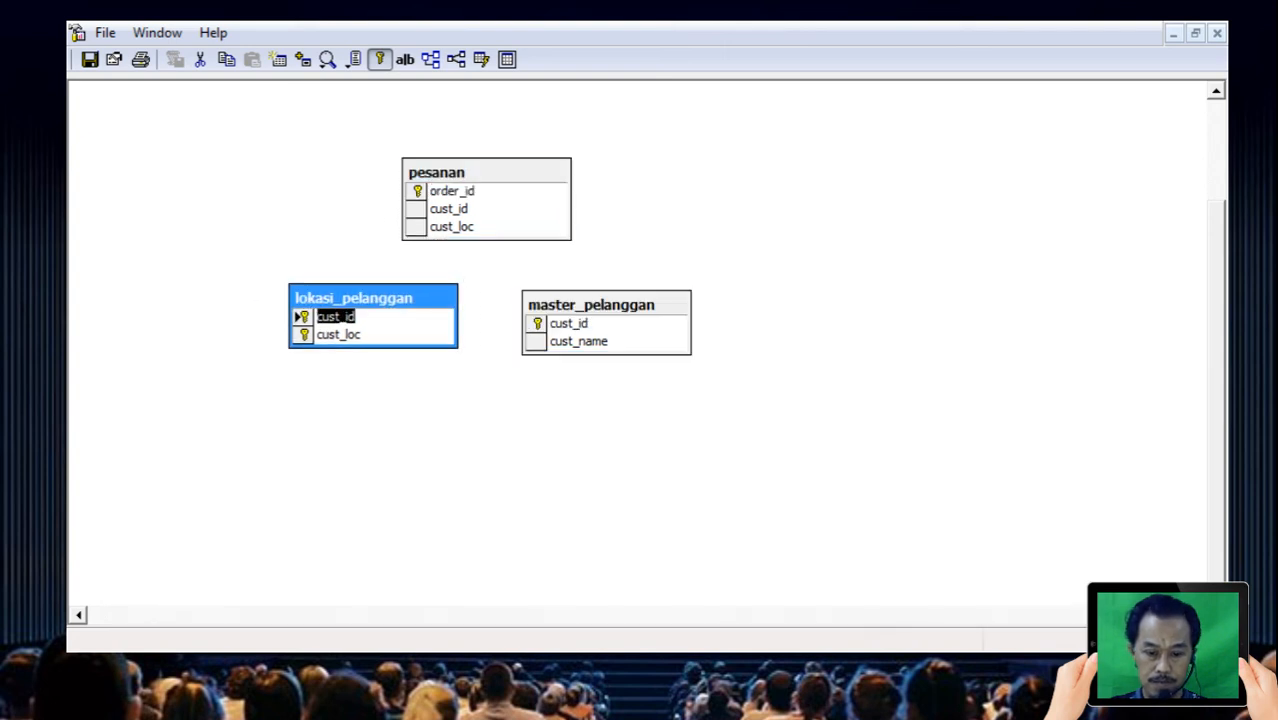
click(603, 374)
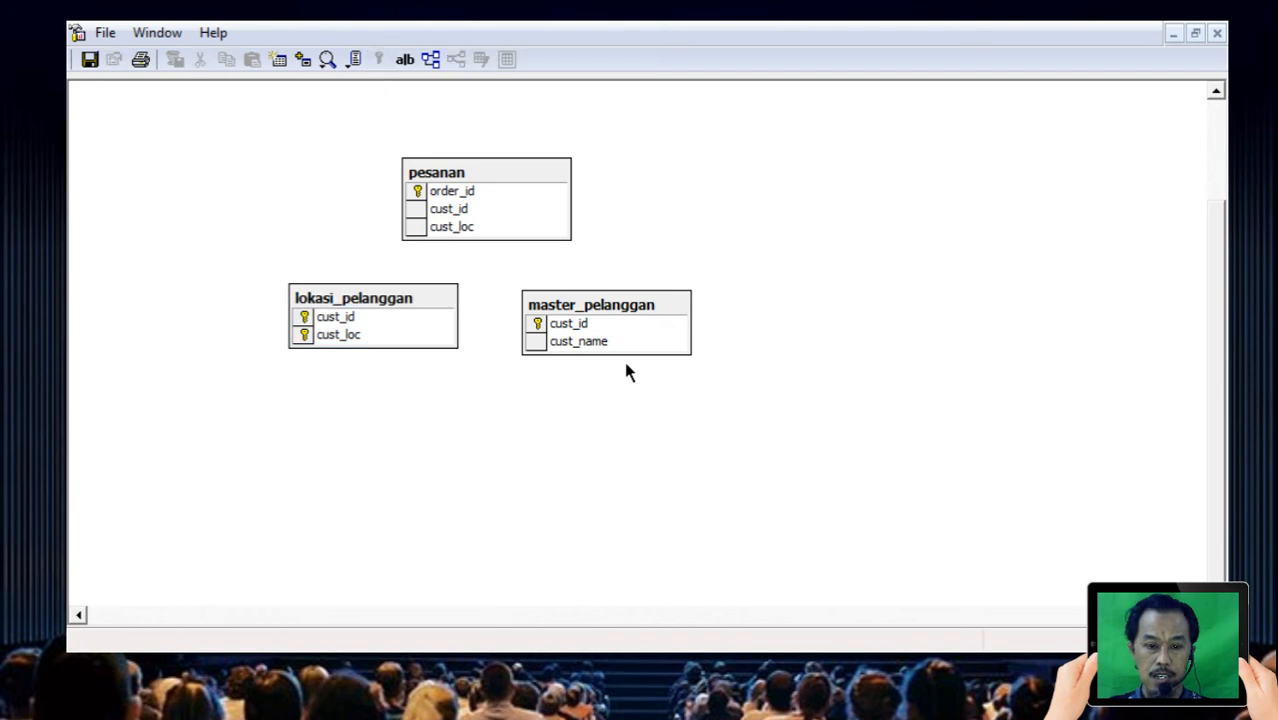
scroll(708, 335, up, 3)
click(1216, 91)
click(1216, 91)
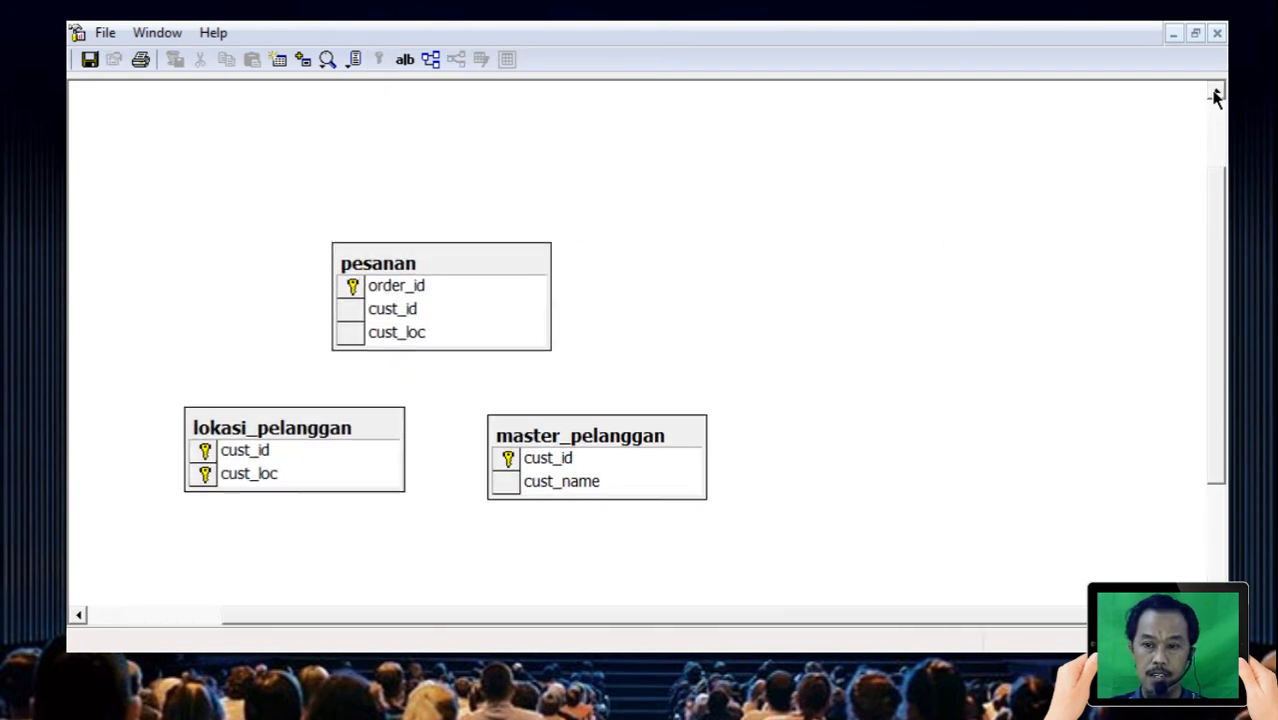
drag(402, 613, 309, 622)
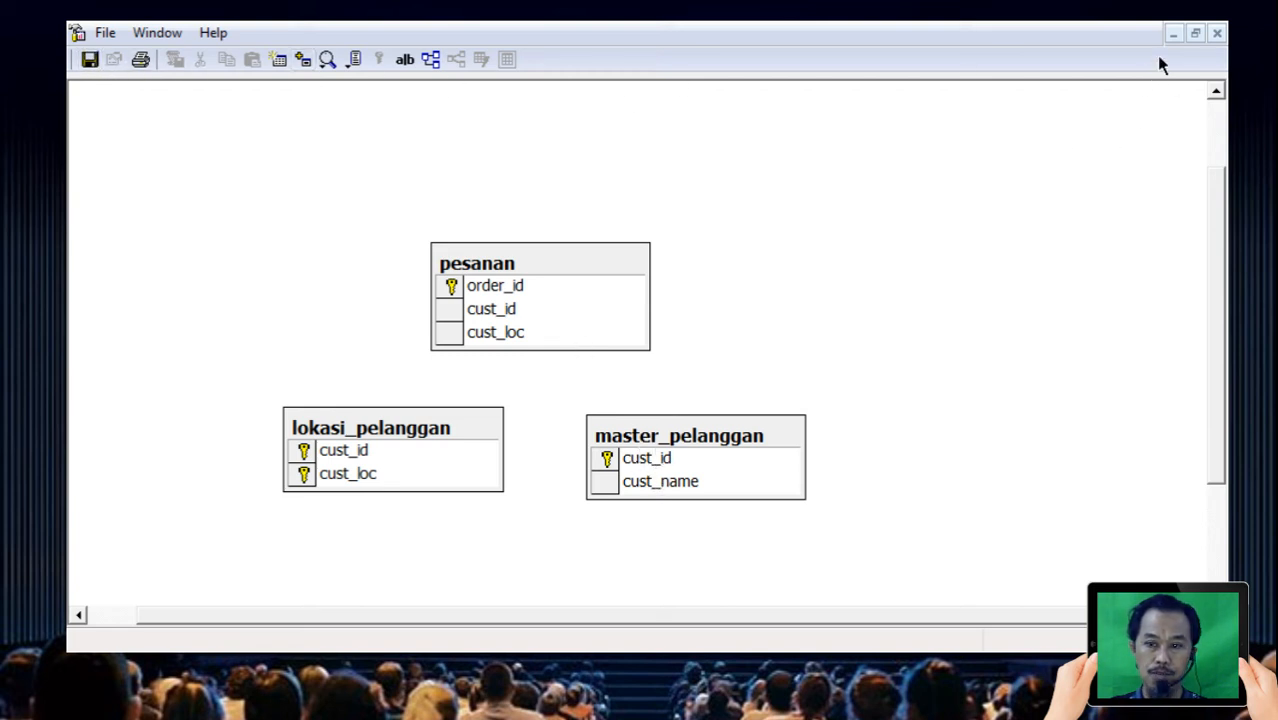
click(1215, 33)
Step: Open the master_pelanggan table design with its relationship properties and maximize the design window
click(240, 231)
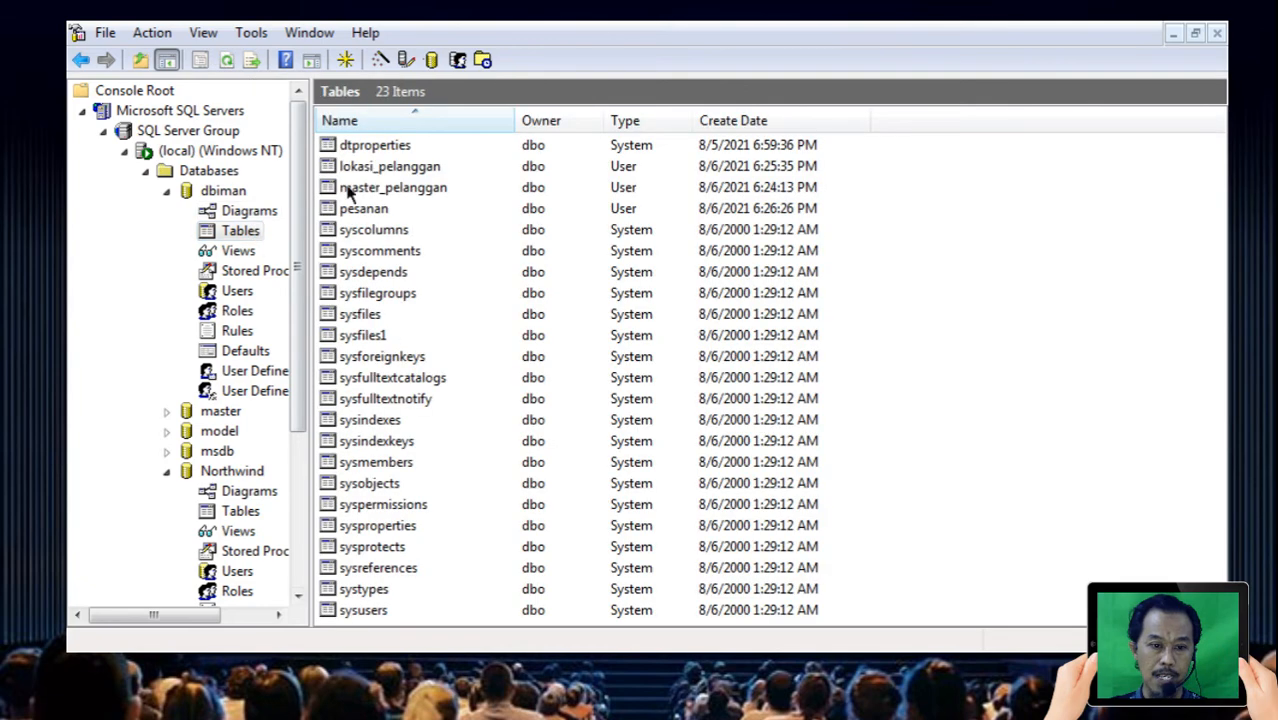
click(395, 190)
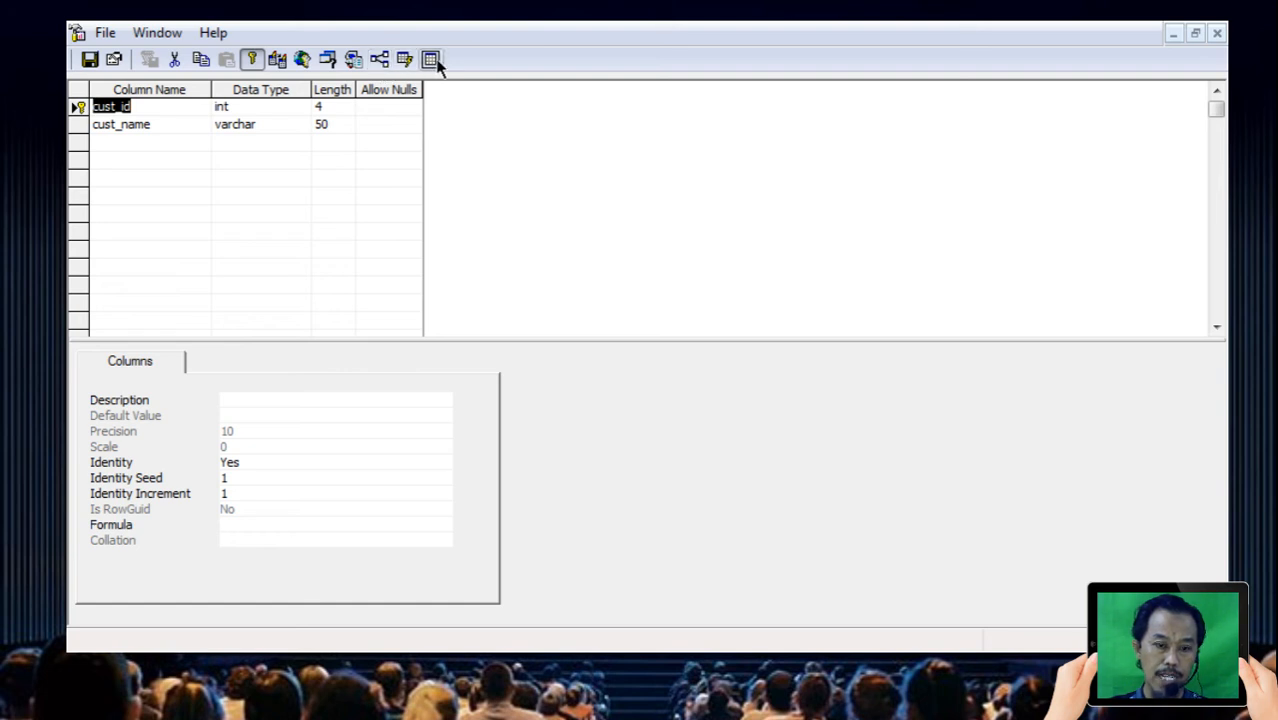
click(380, 60)
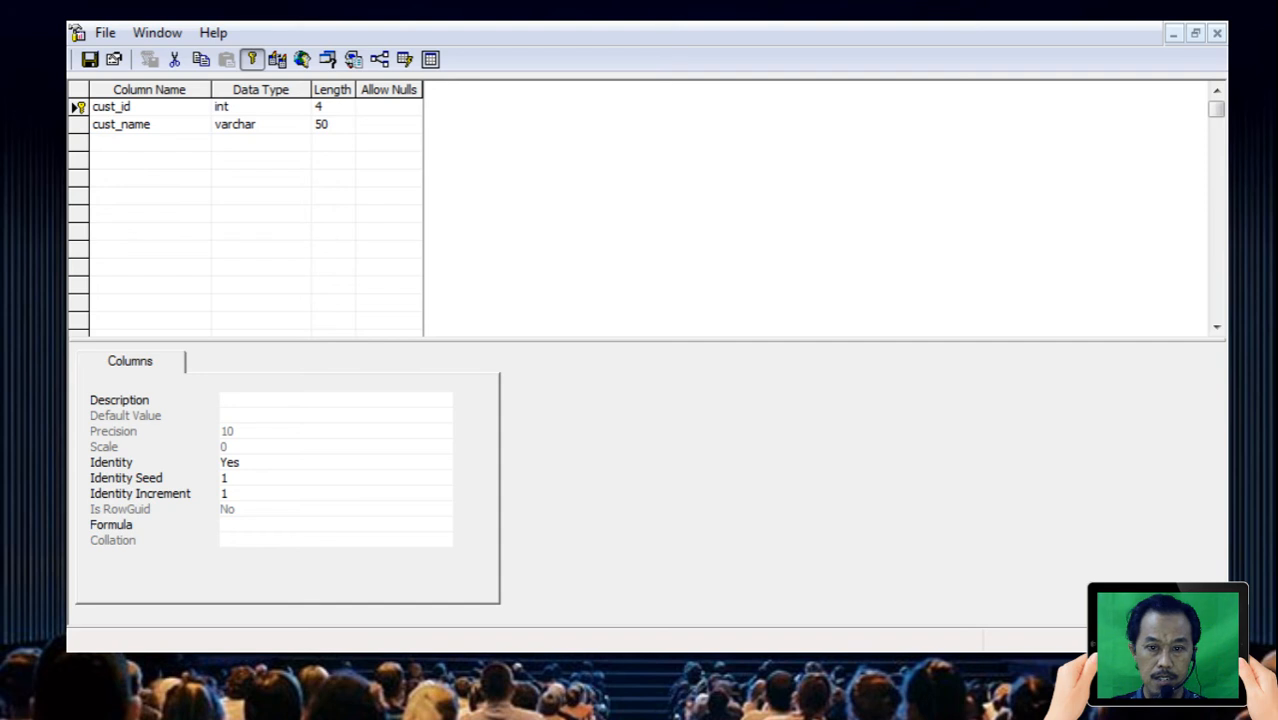
click(111, 106)
key(Escape)
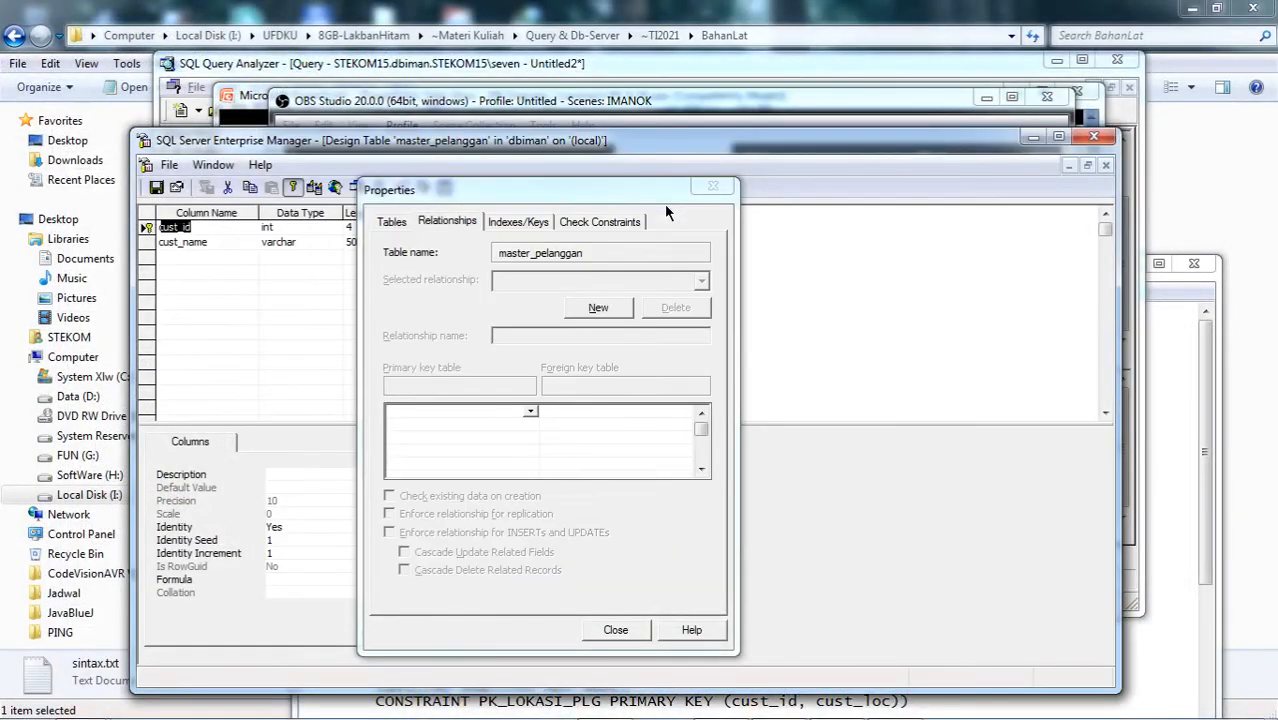
drag(595, 192, 622, 110)
click(1059, 137)
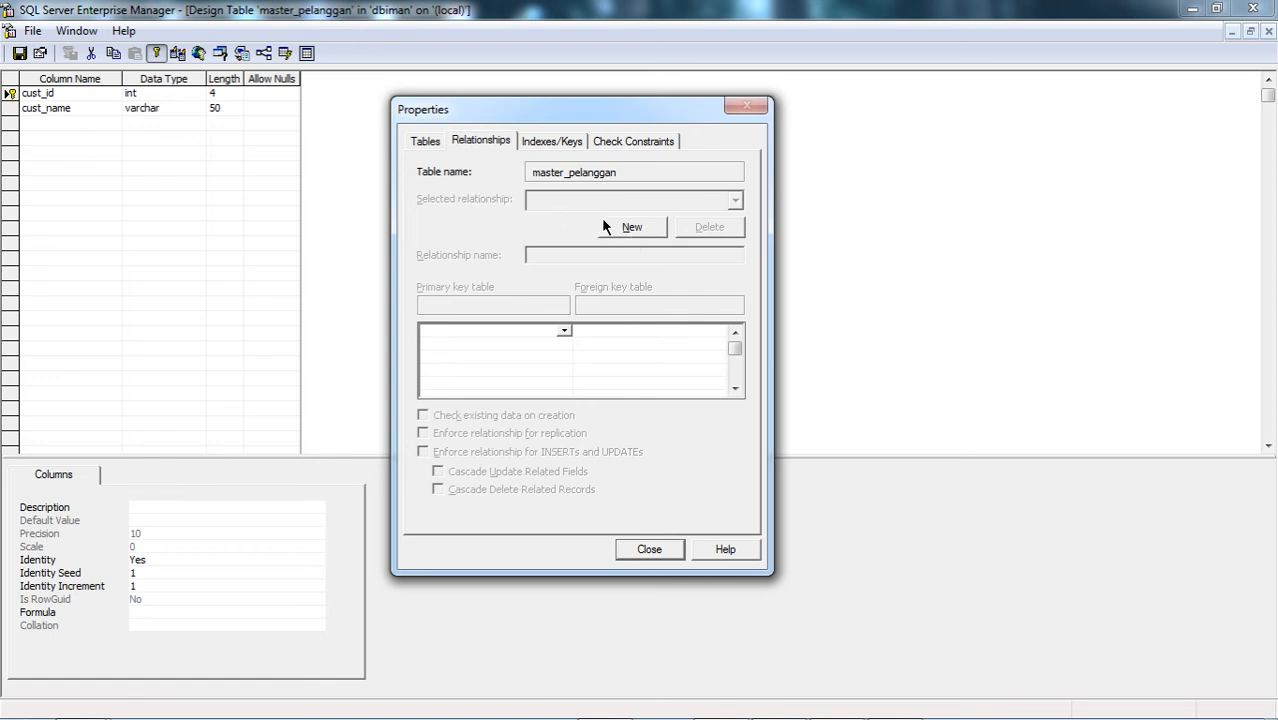
click(424, 142)
click(478, 141)
Step: Add a new relationship with master_pelanggan as the primary key table, checking it against the Contoh Diagram slide in PowerPoint
click(630, 227)
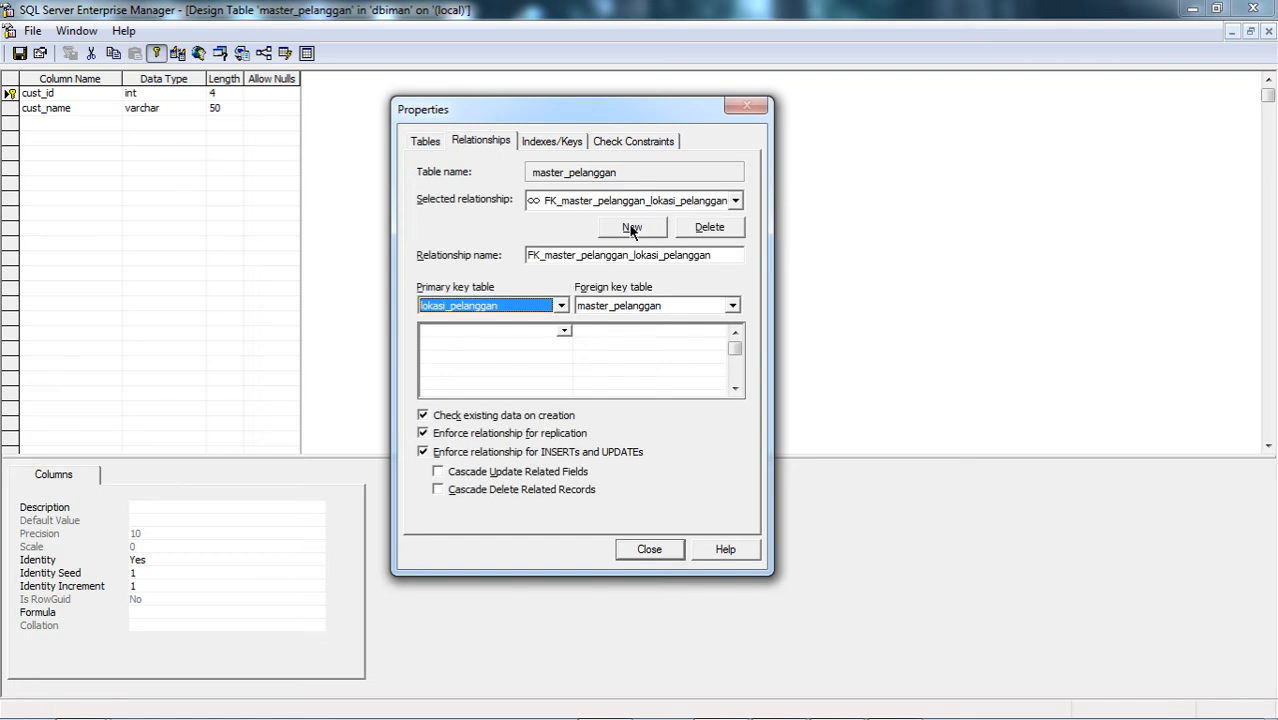
click(561, 307)
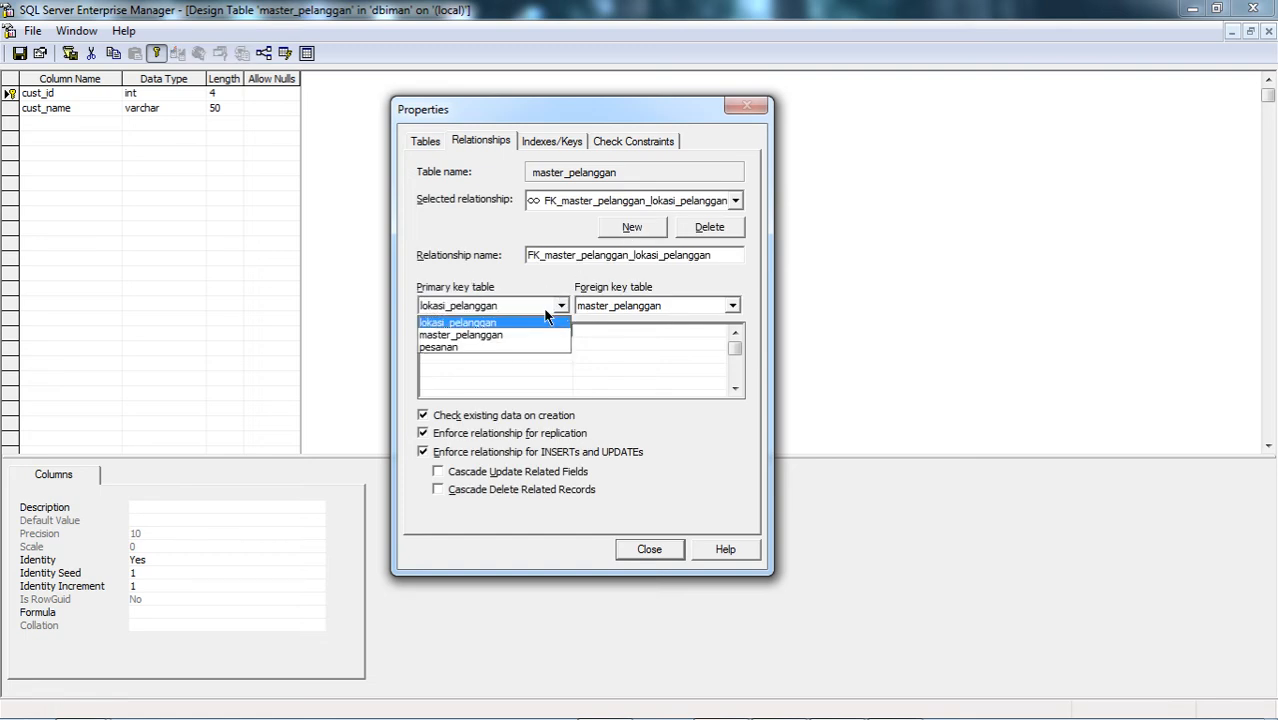
click(480, 336)
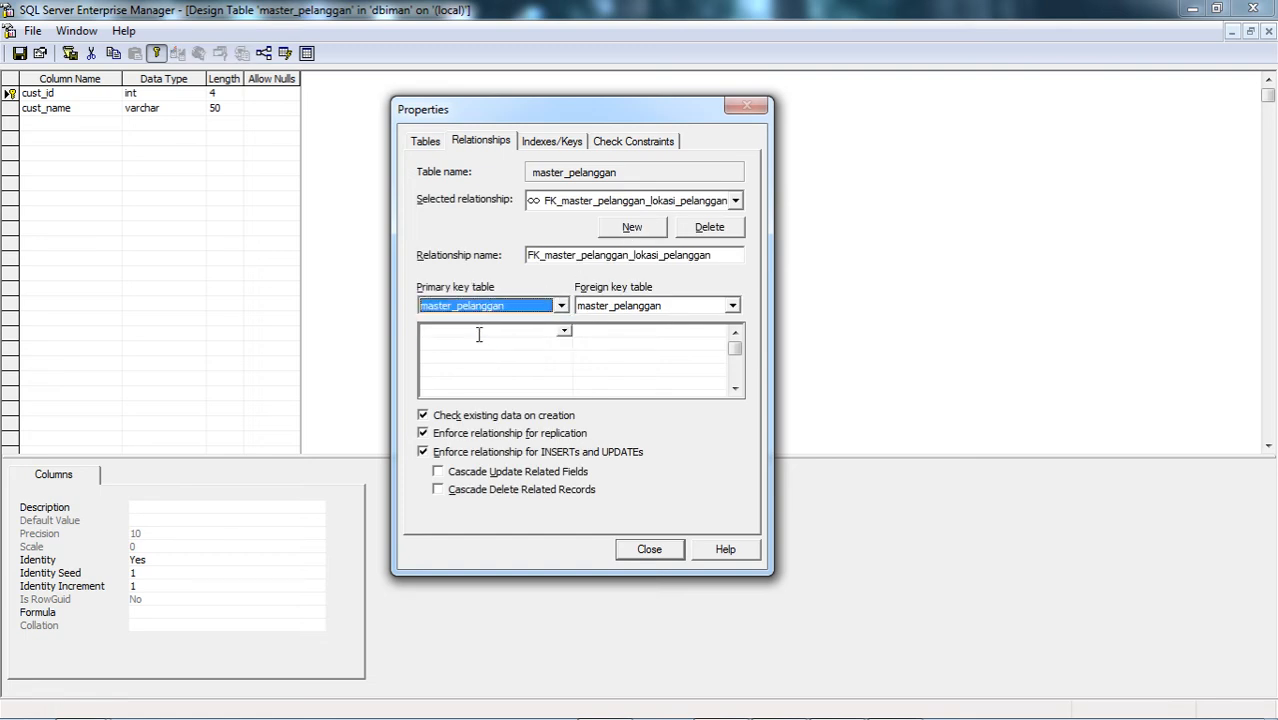
key(alt+Tab)
key(alt+Tab)
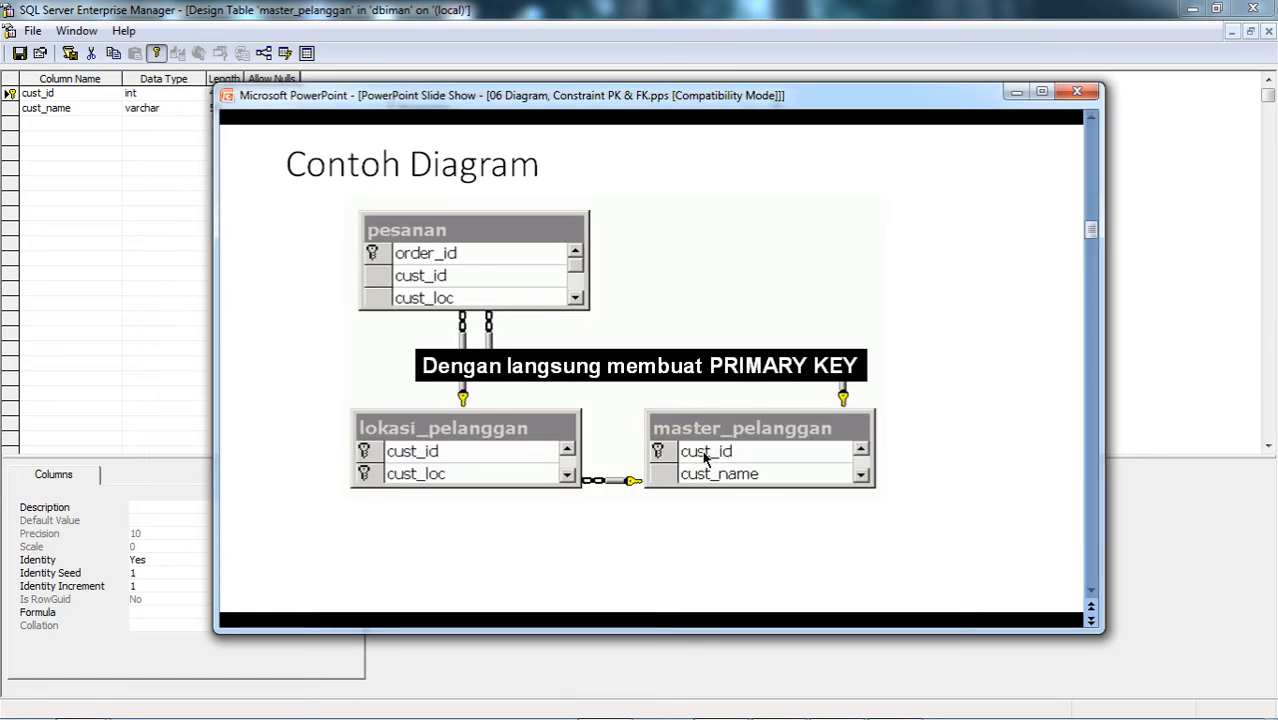
key(alt+Tab)
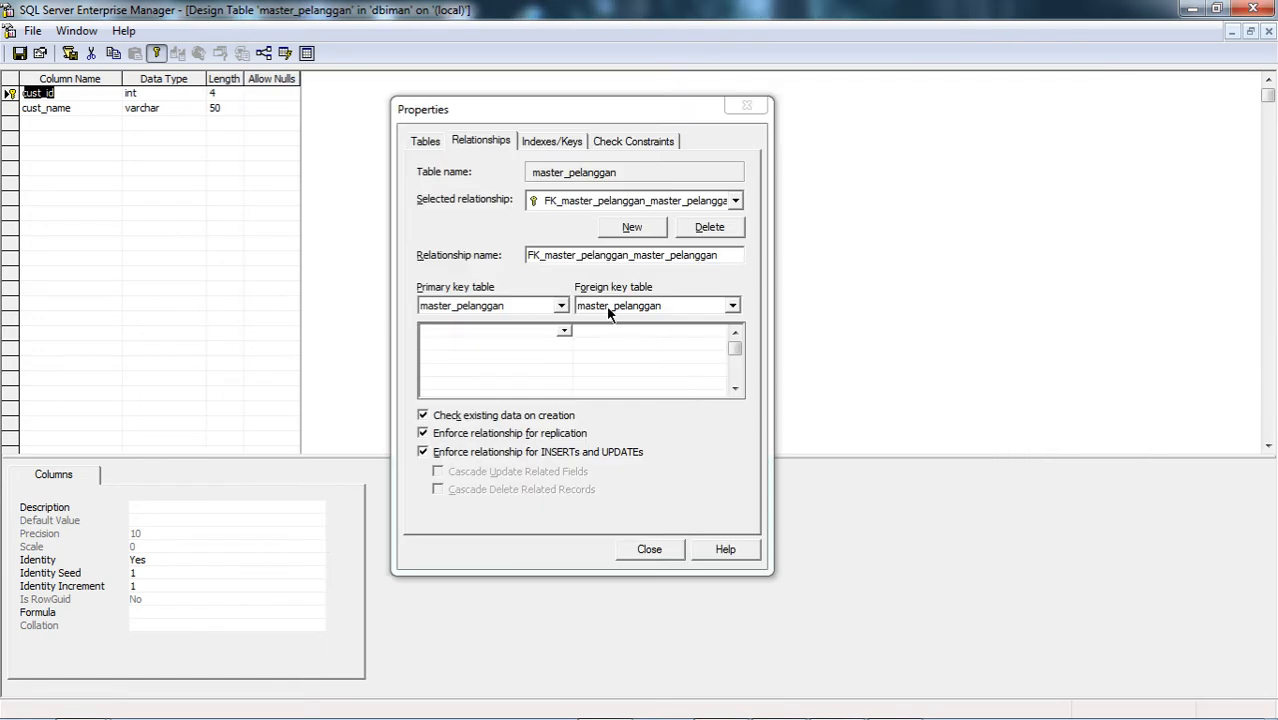
Step: Set the relationship's foreign key table to lokasi_pelanggan, comparing it with the example diagram in PowerPoint
key(alt+Tab)
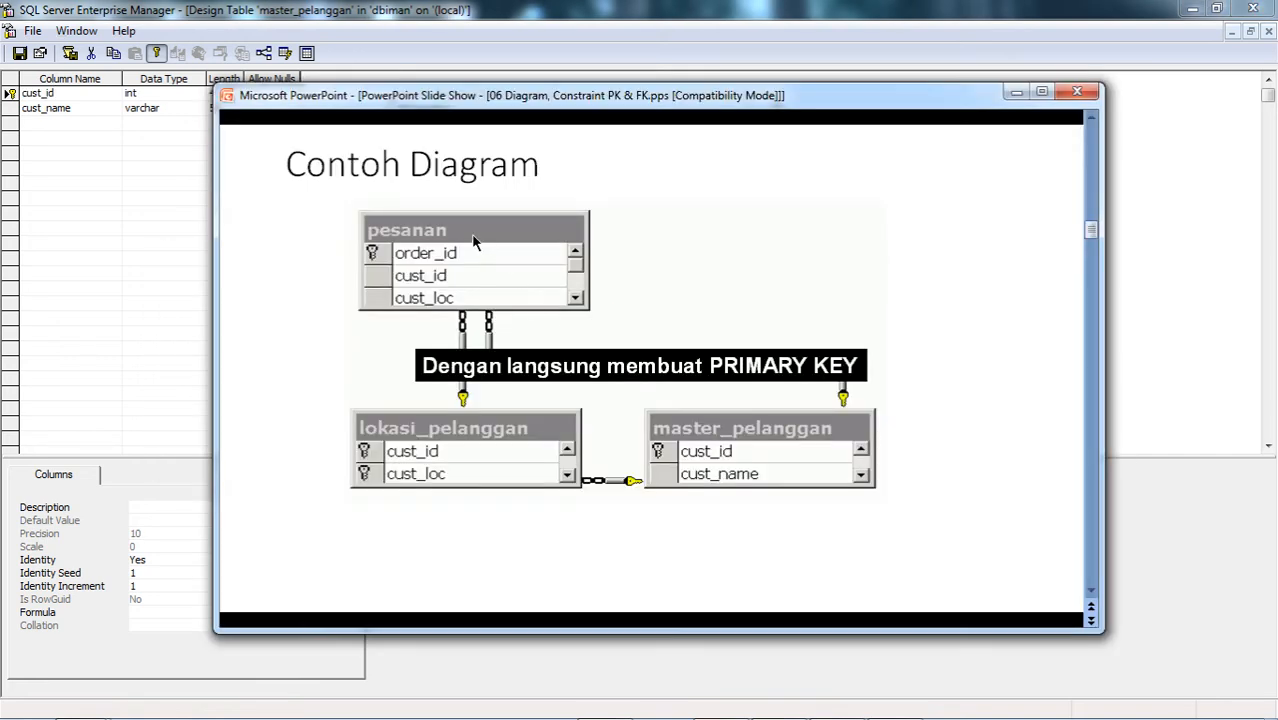
key(alt+Tab)
click(731, 306)
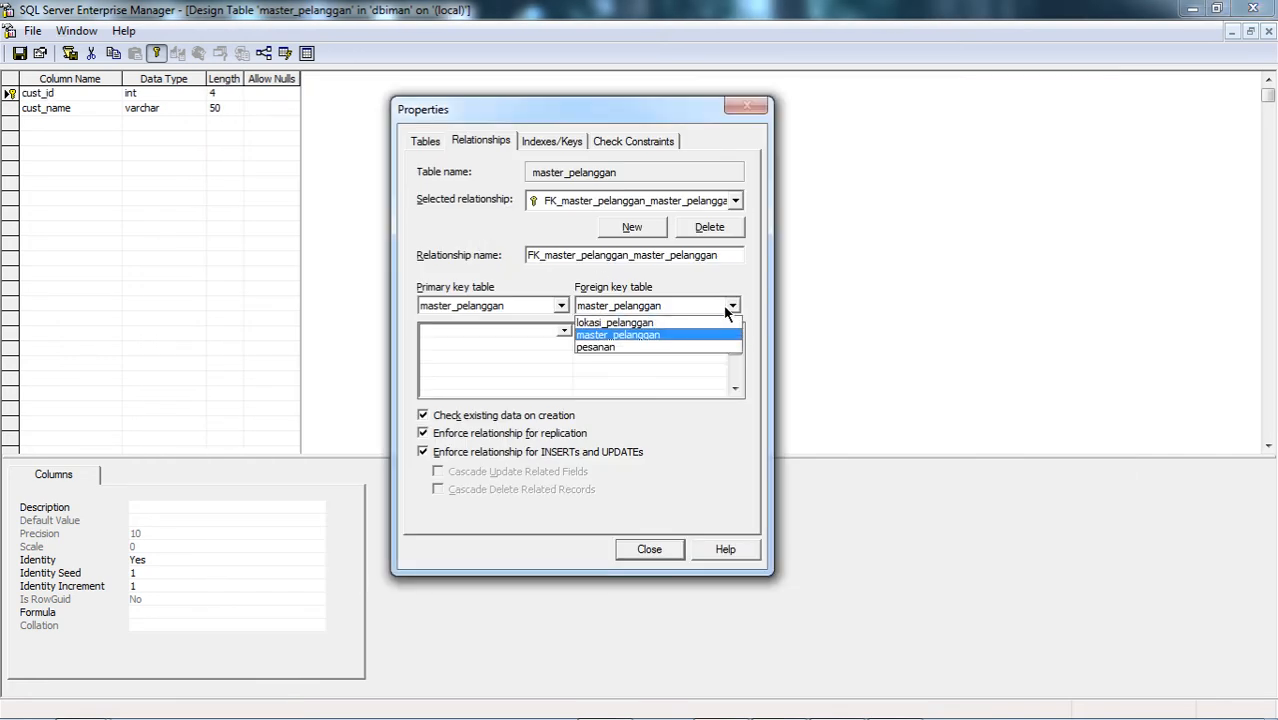
click(616, 323)
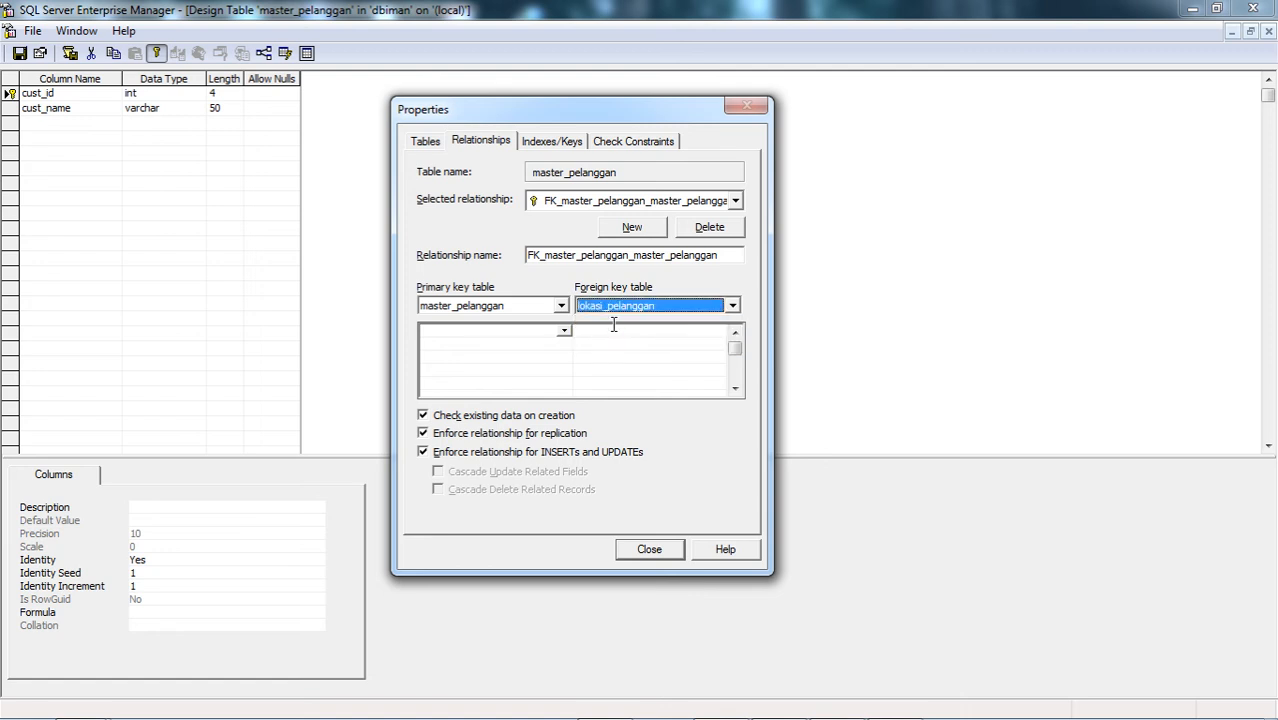
key(alt+Tab)
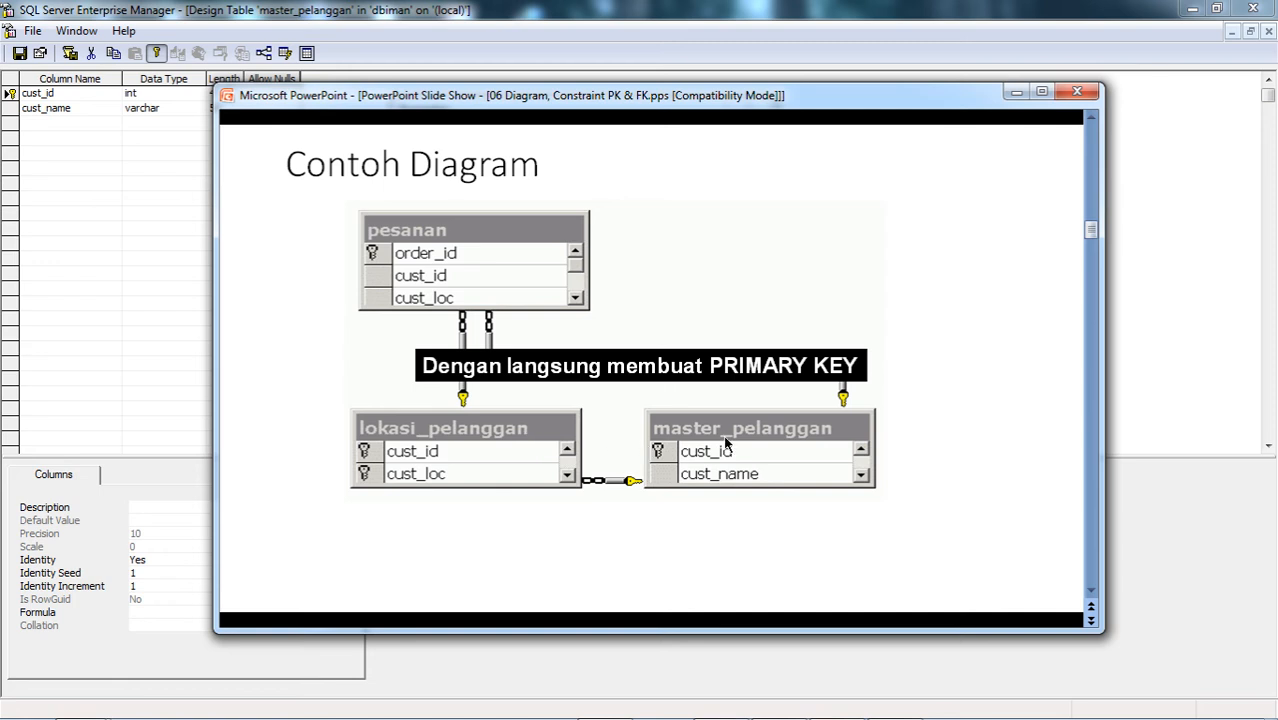
key(alt+Tab)
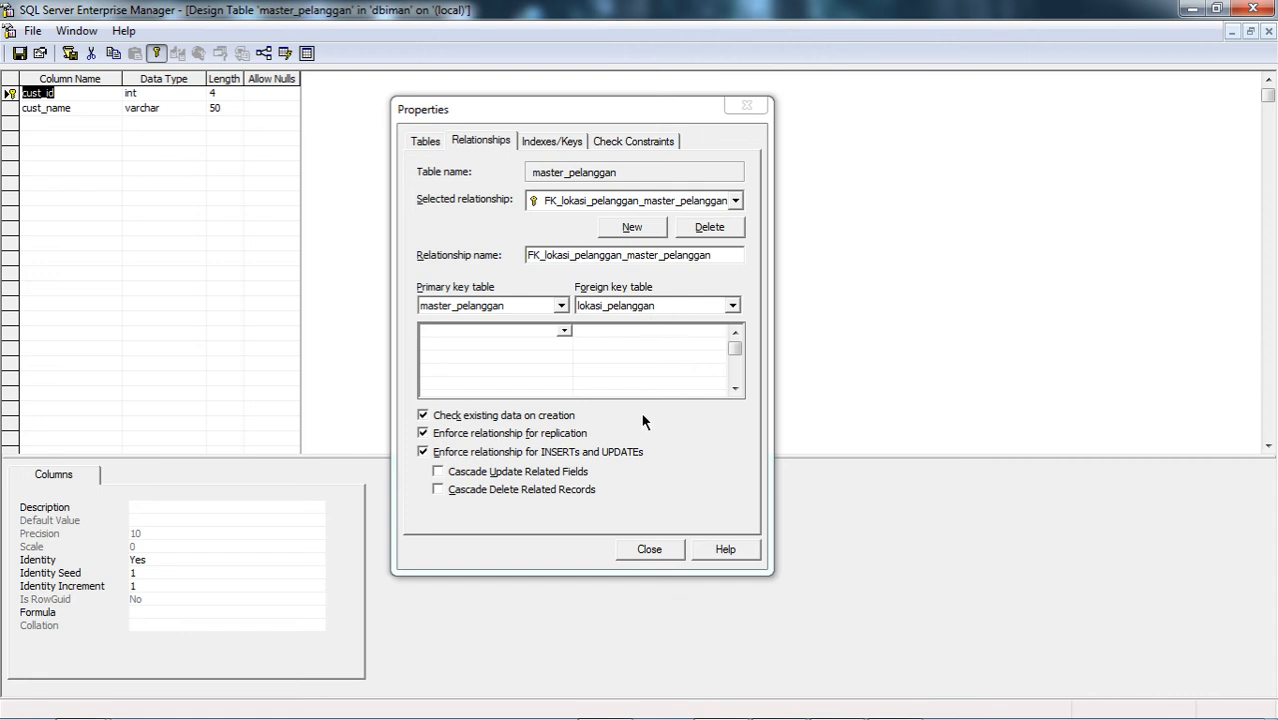
Step: Match cust_id of master_pelanggan with cust_id of lokasi_pelanggan in the new relationship and close the properties
click(563, 332)
click(487, 347)
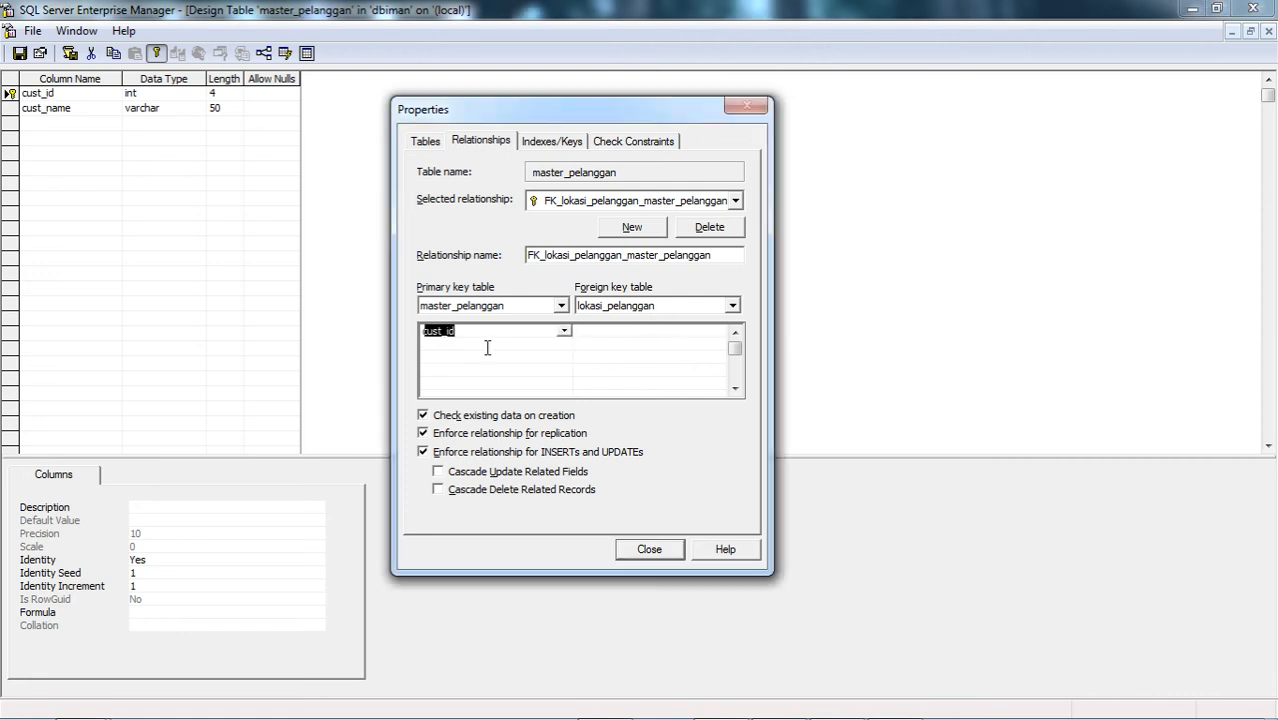
click(717, 331)
click(659, 343)
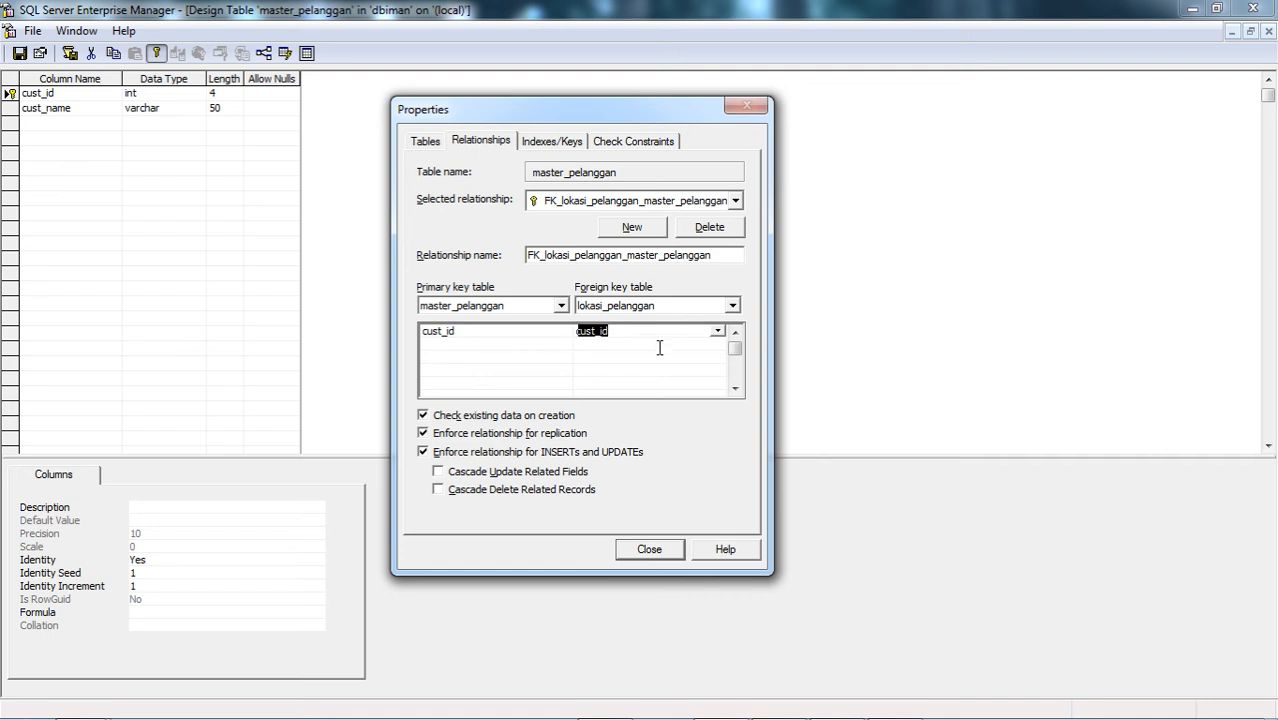
click(649, 549)
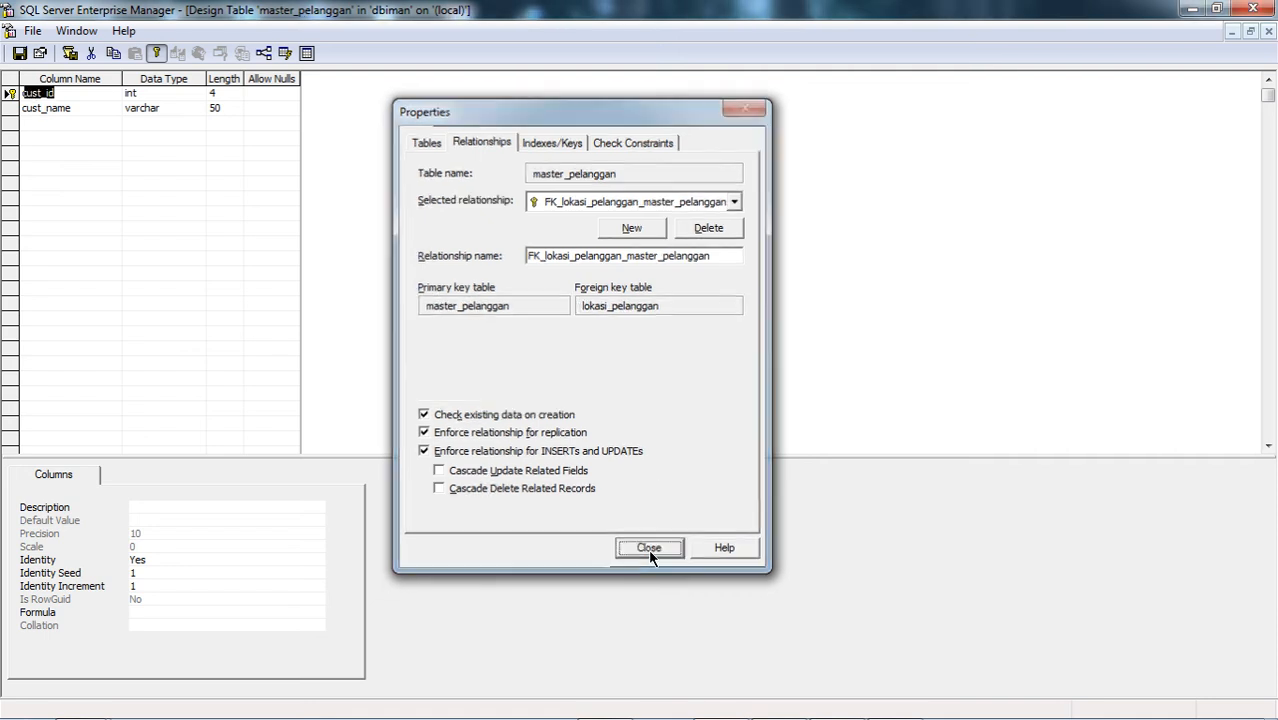
Step: Save the master_pelanggan and lokasi_pelanggan table changes to the database and close the table design
click(19, 53)
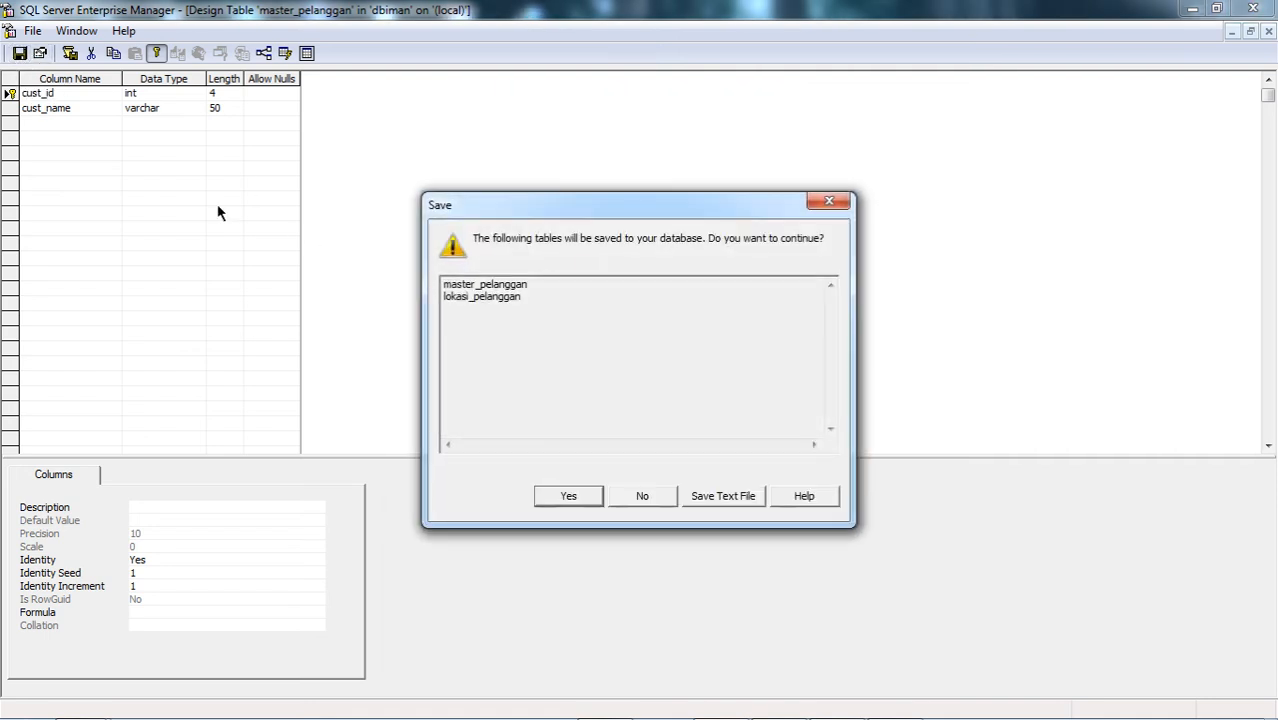
click(560, 495)
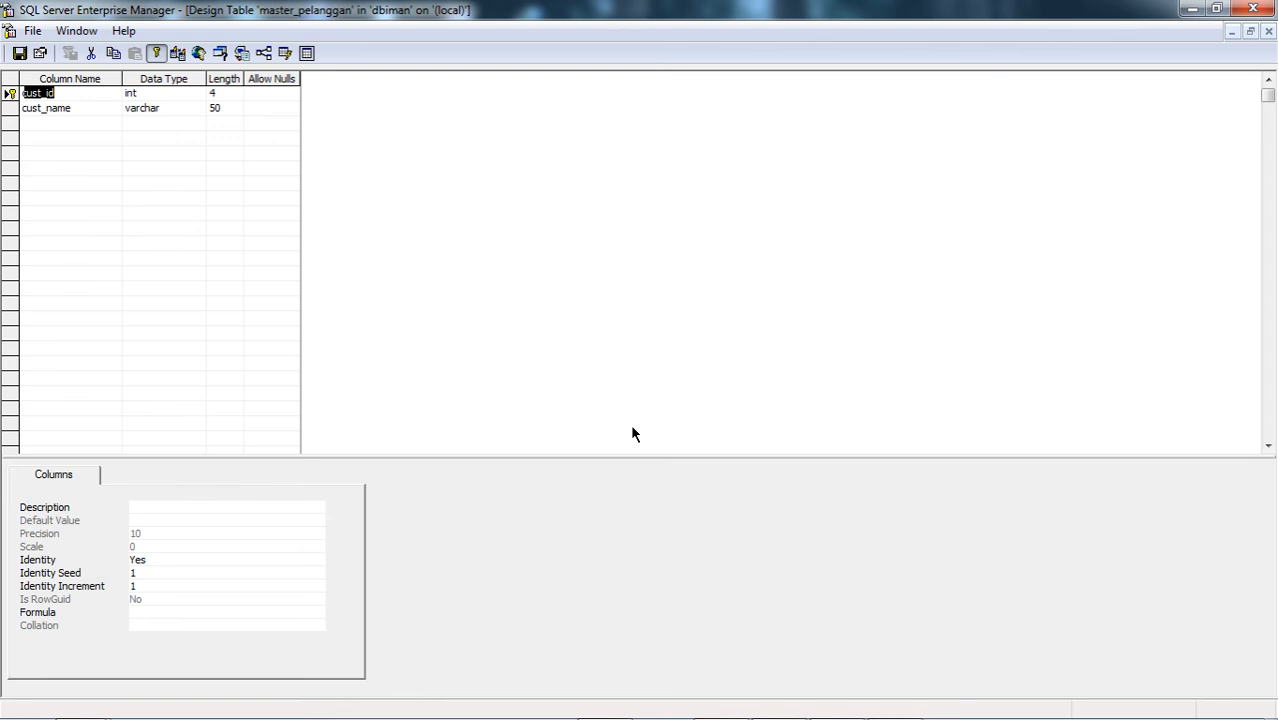
click(1268, 32)
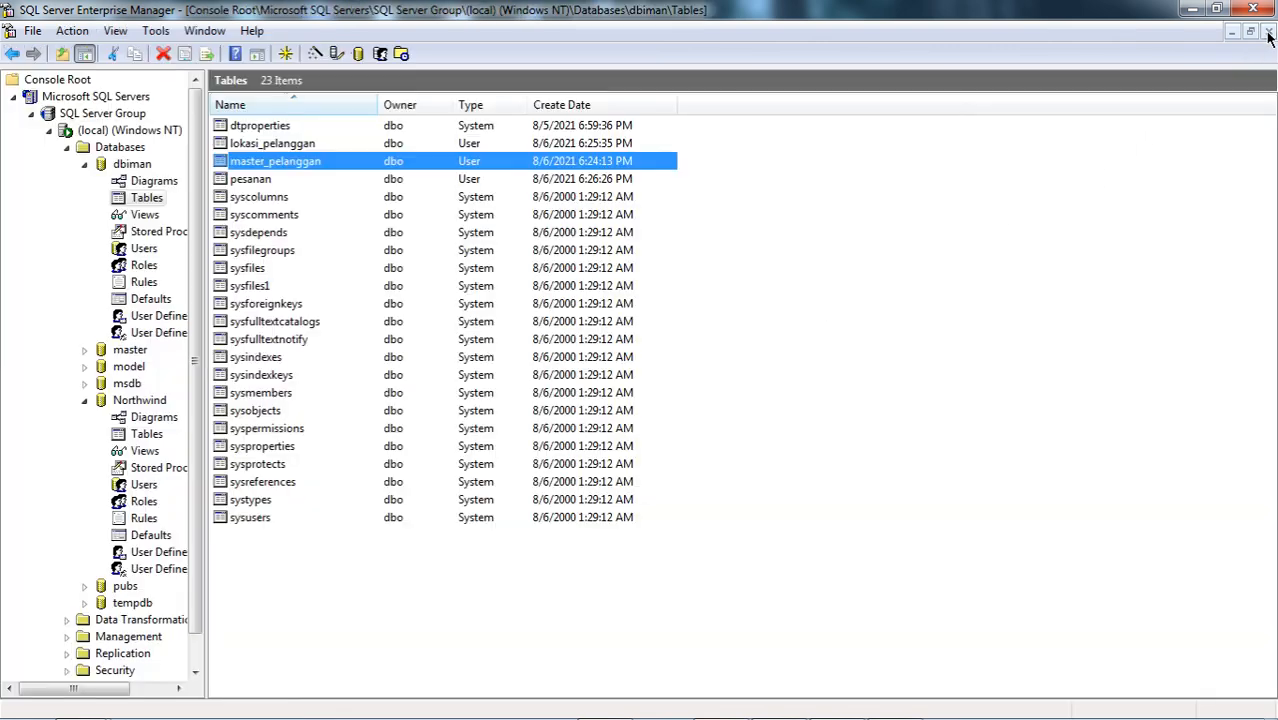
Step: Open DIAGRAM1 of dbiman to check the relationship between lokasi_pelanggan and master_pelanggan
click(160, 181)
double_click(250, 135)
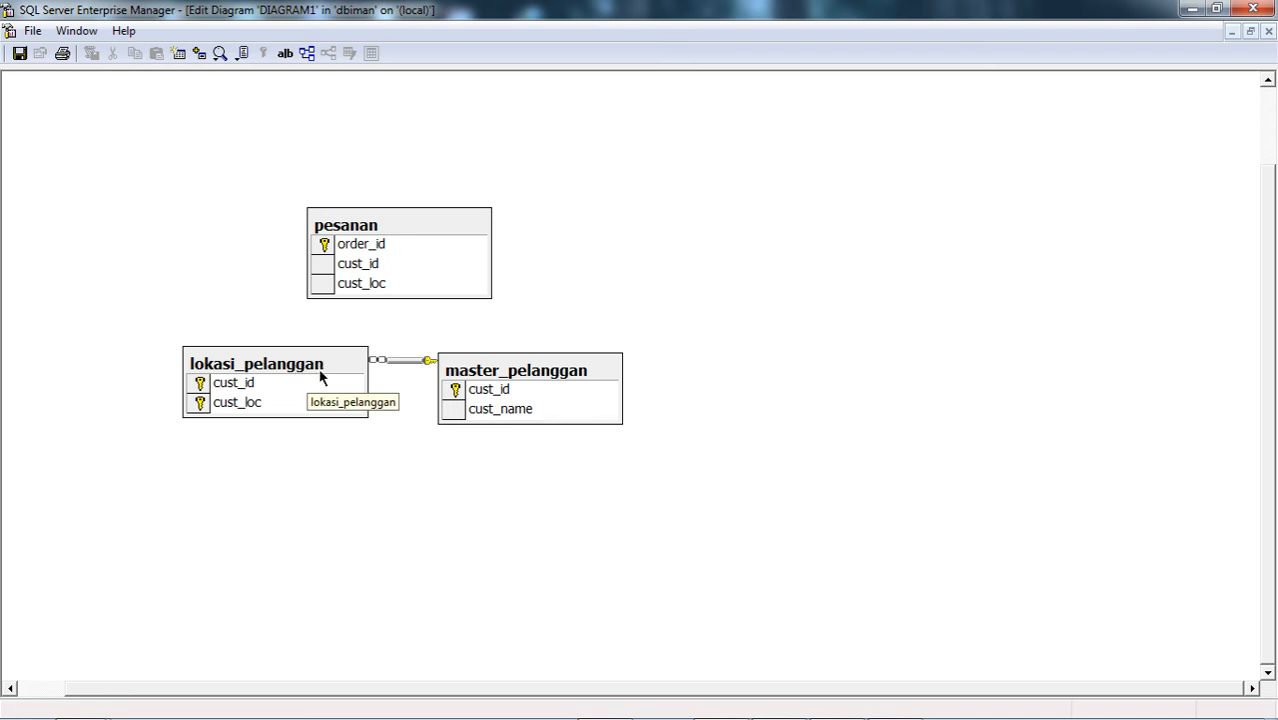
mouse_move(656, 714)
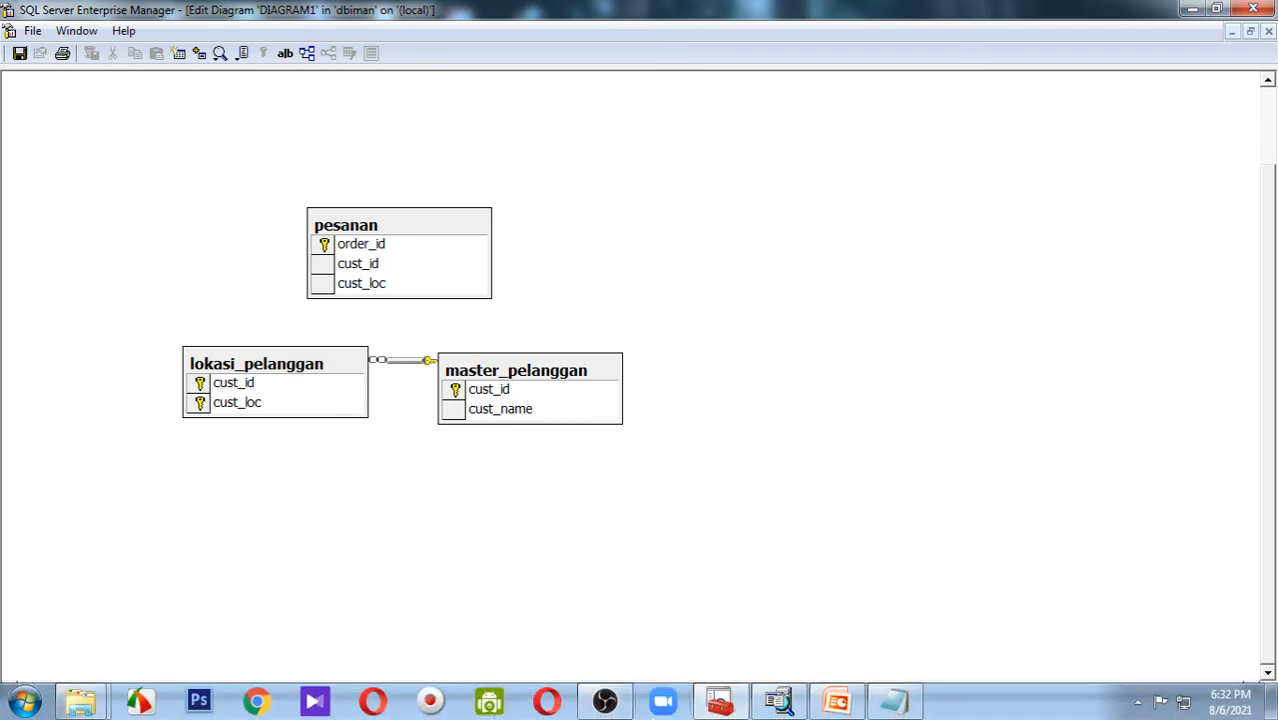
mouse_move(610, 700)
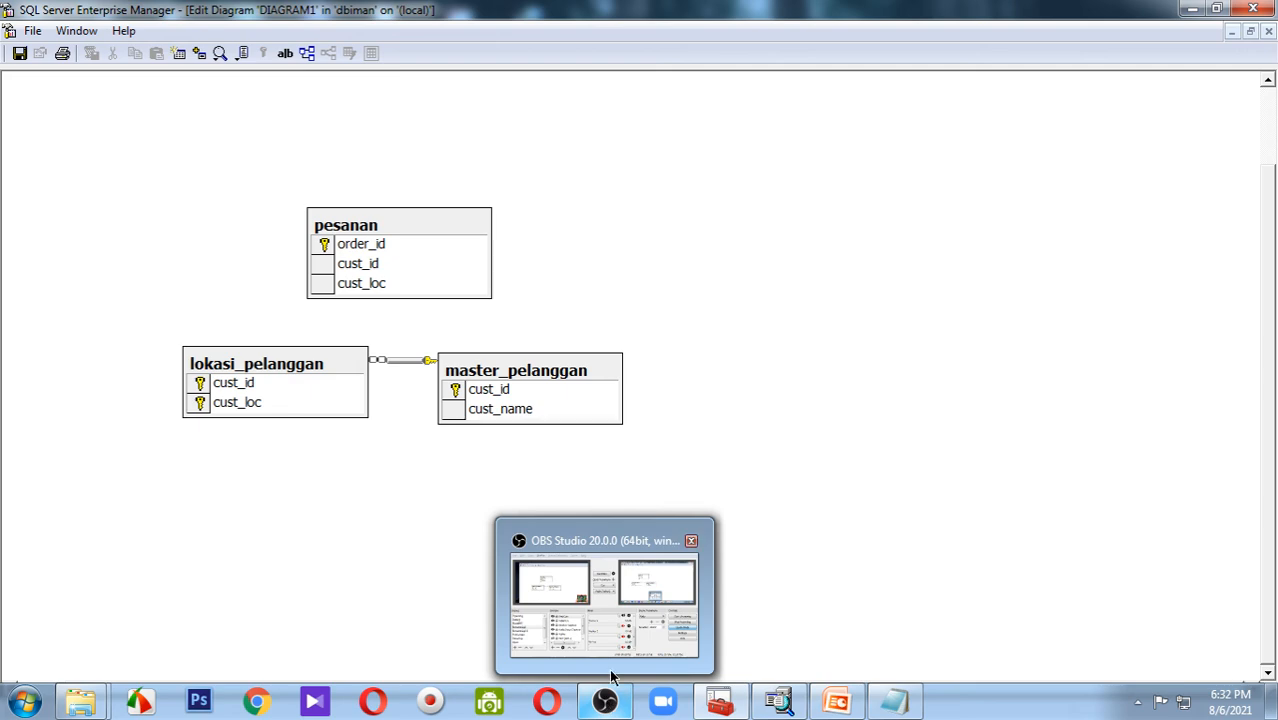
click(612, 678)
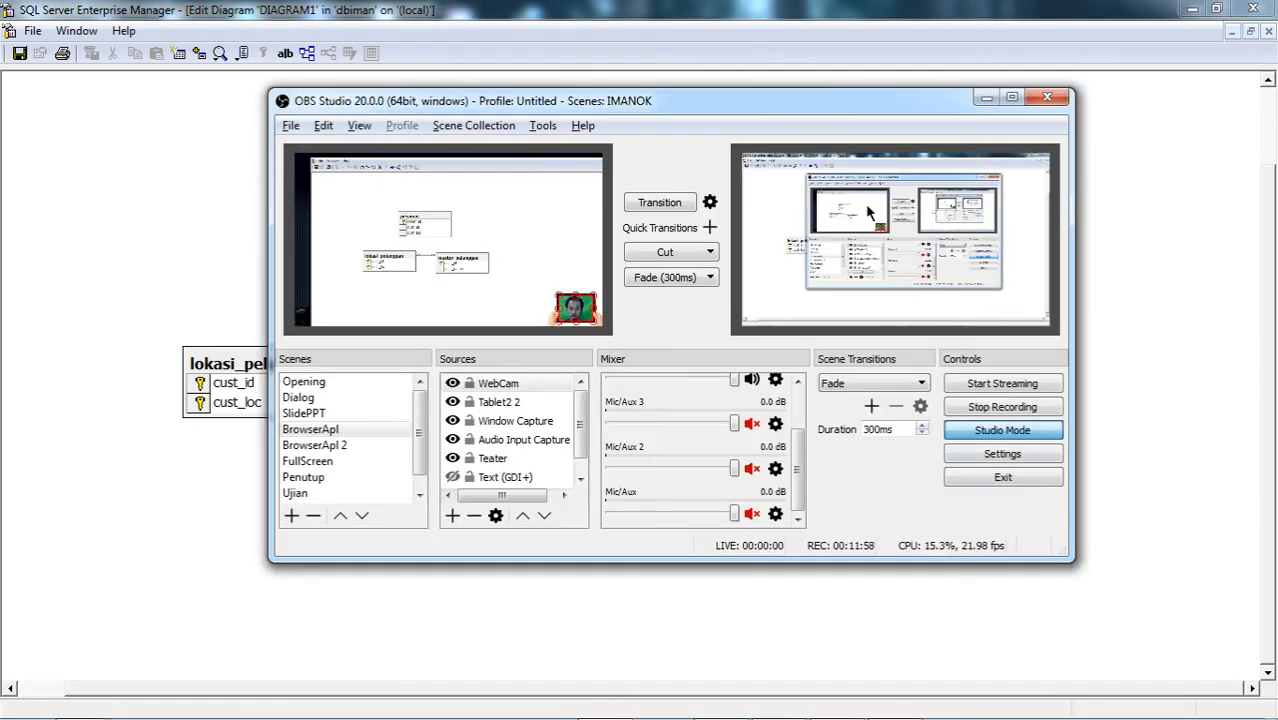
drag(745, 112, 930, 247)
click(1171, 226)
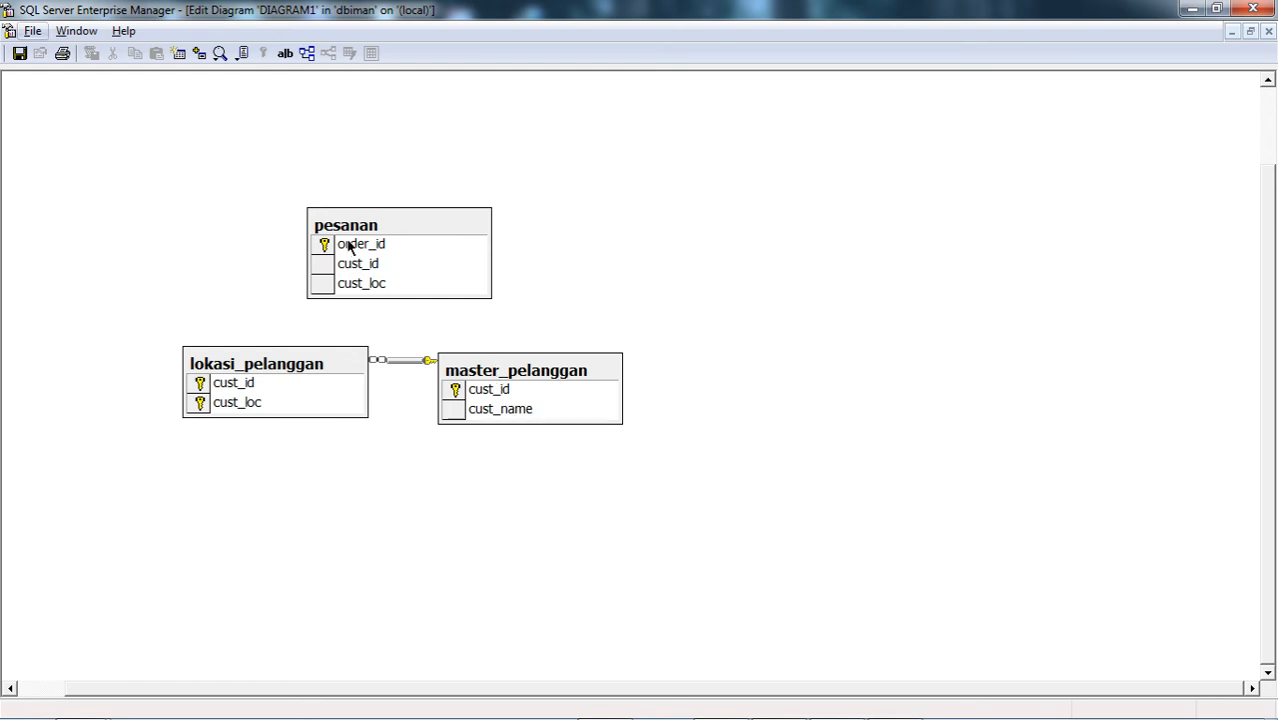
key(alt+Tab)
key(alt+Tab)
Step: Close DIAGRAM1 with its changes saved, and open the lokasi_pelanggan table design with its relationship properties
click(1268, 32)
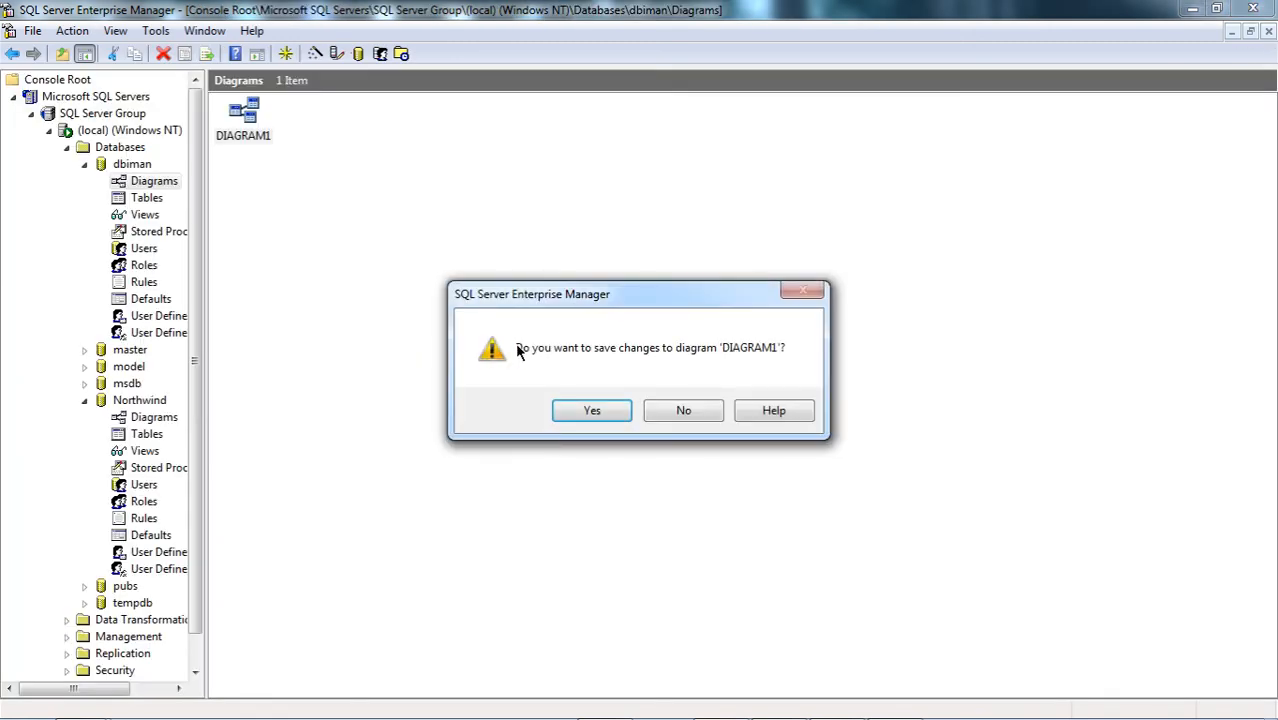
click(594, 412)
click(146, 198)
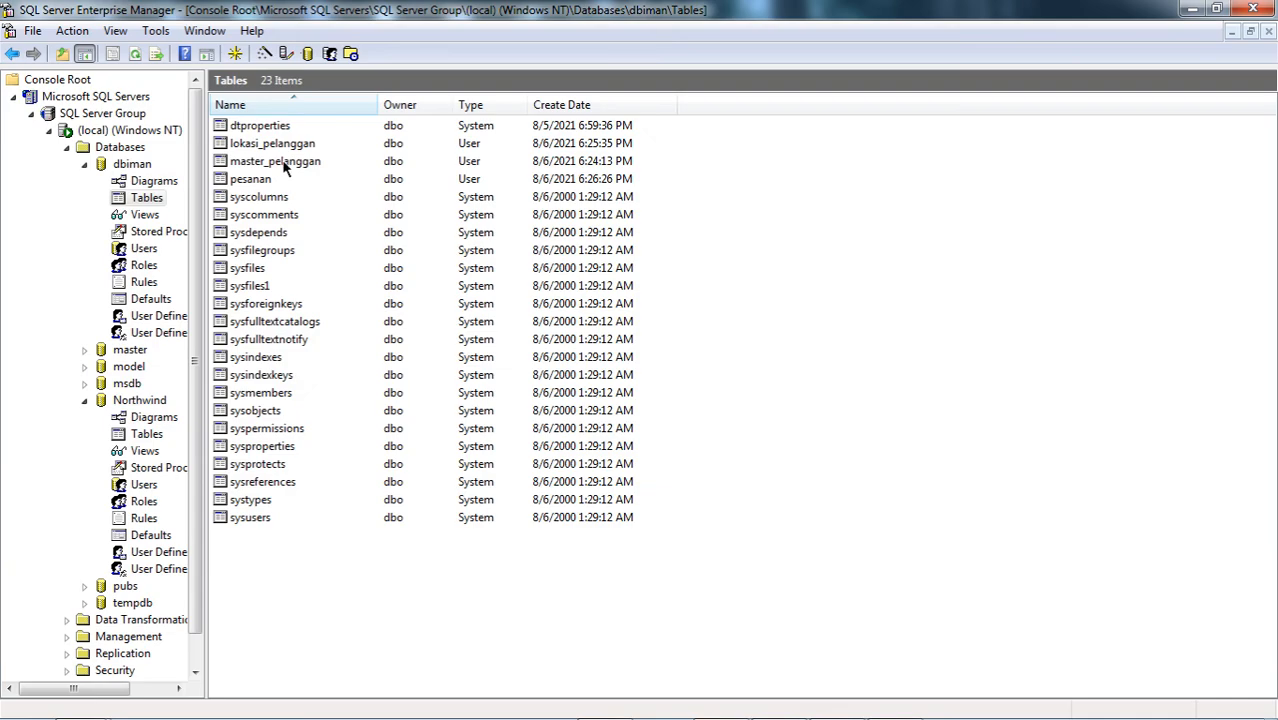
click(283, 143)
right_click(284, 144)
click(312, 178)
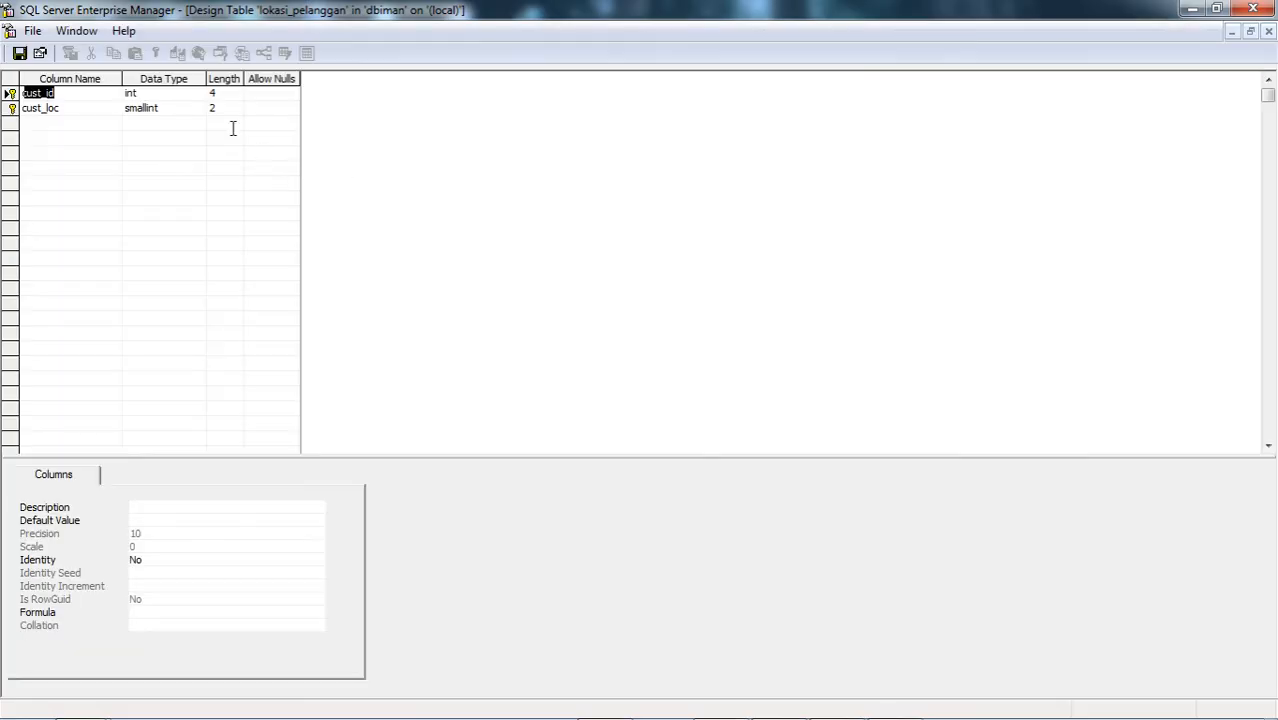
click(264, 53)
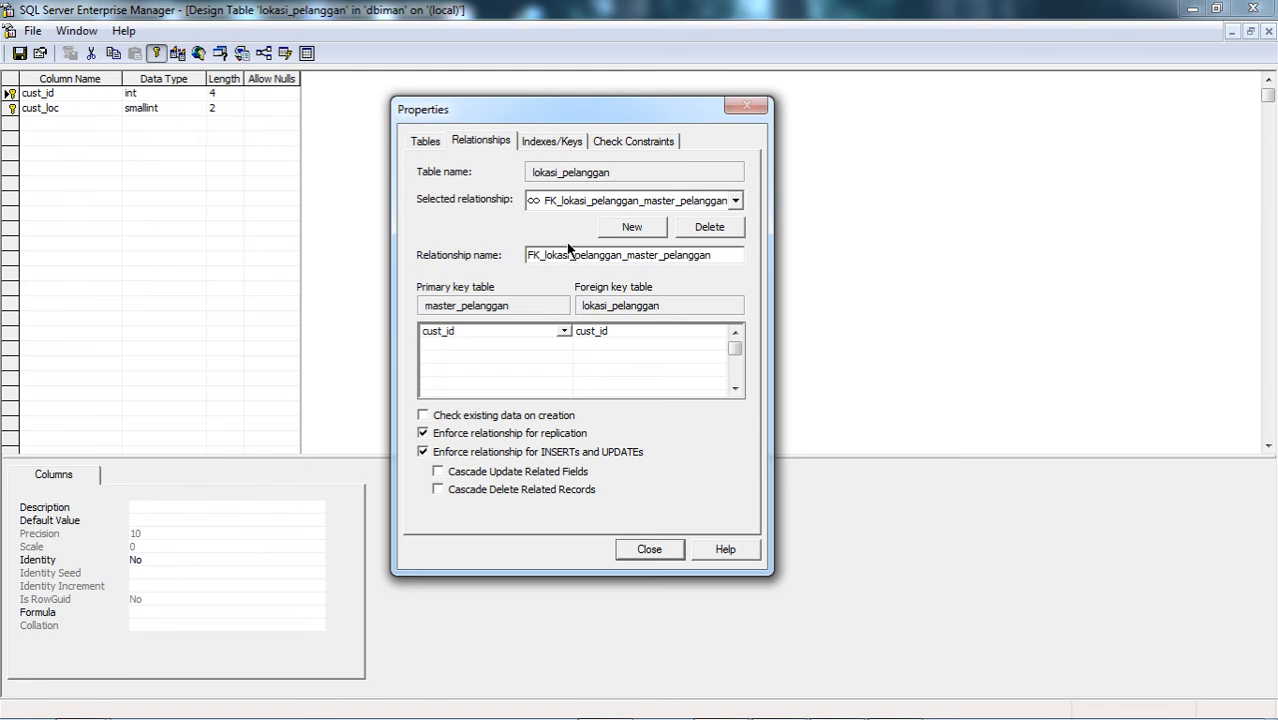
Step: Add a new relationship with lokasi_pelanggan as the primary key table and pesanan as the foreign key table
click(632, 228)
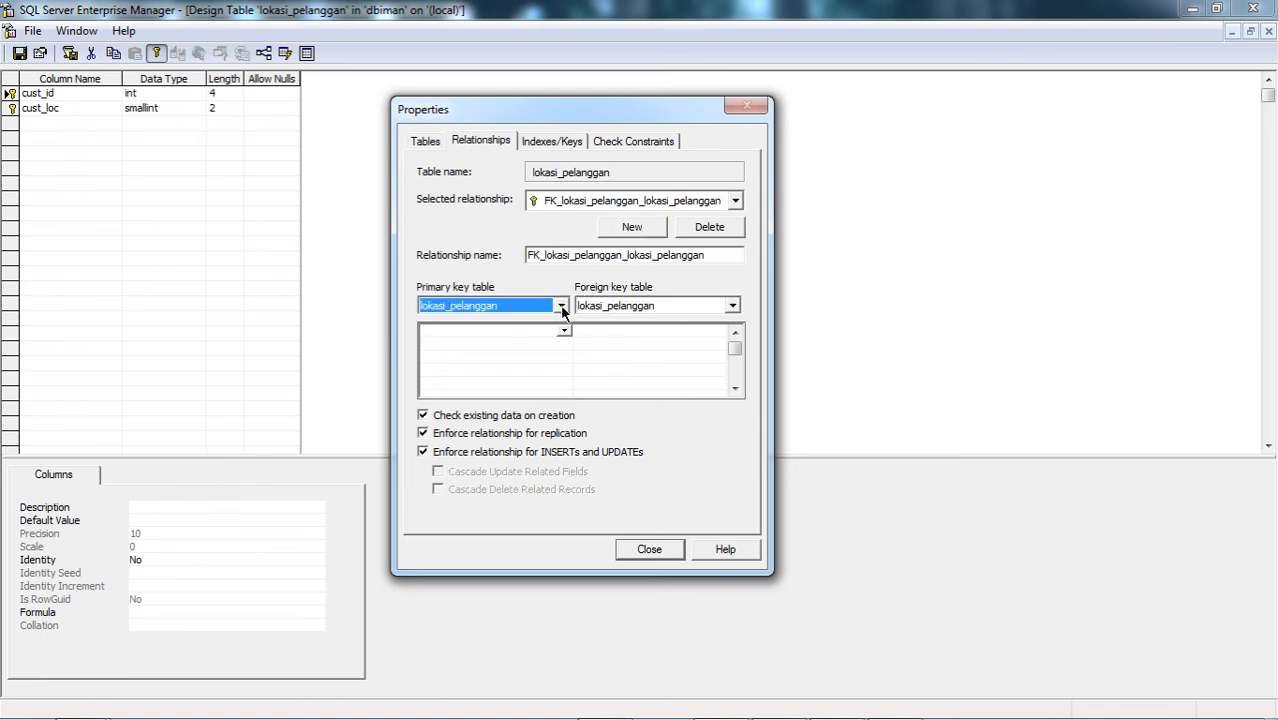
click(648, 310)
click(621, 345)
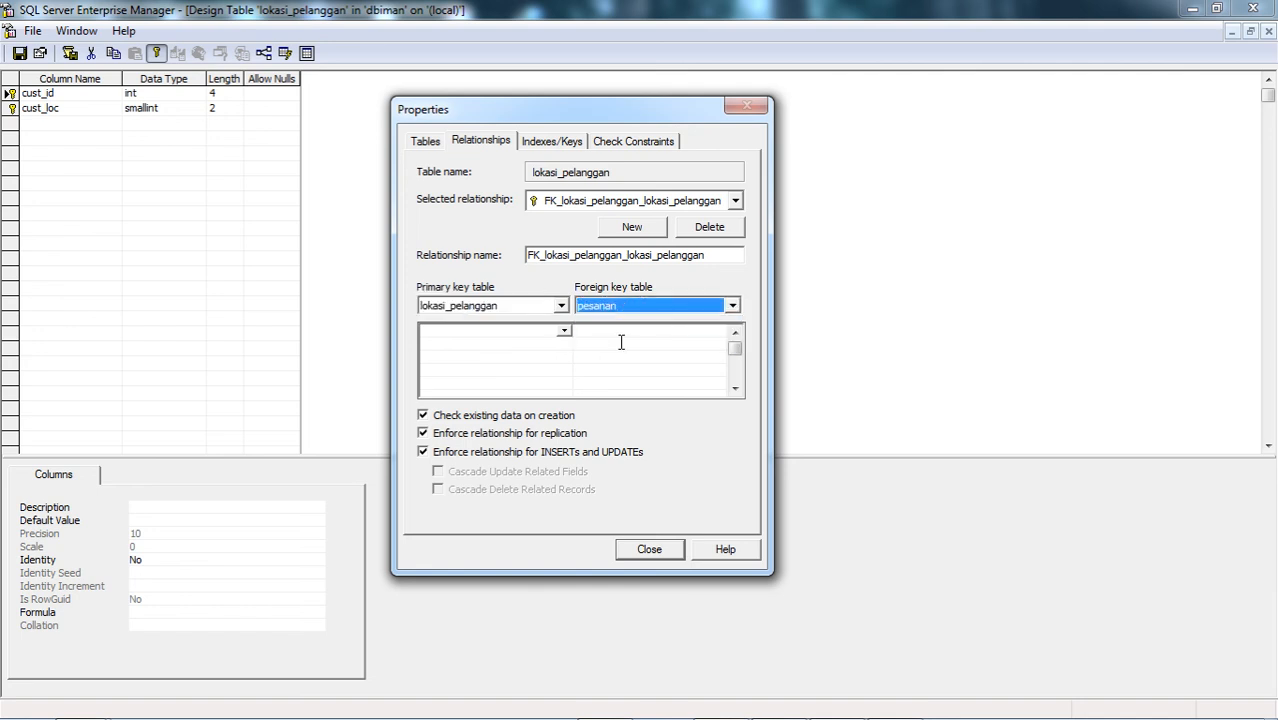
Step: Match cust_id and cust_loc of lokasi_pelanggan with the same columns of pesanan and close the relationship properties
click(564, 333)
click(510, 342)
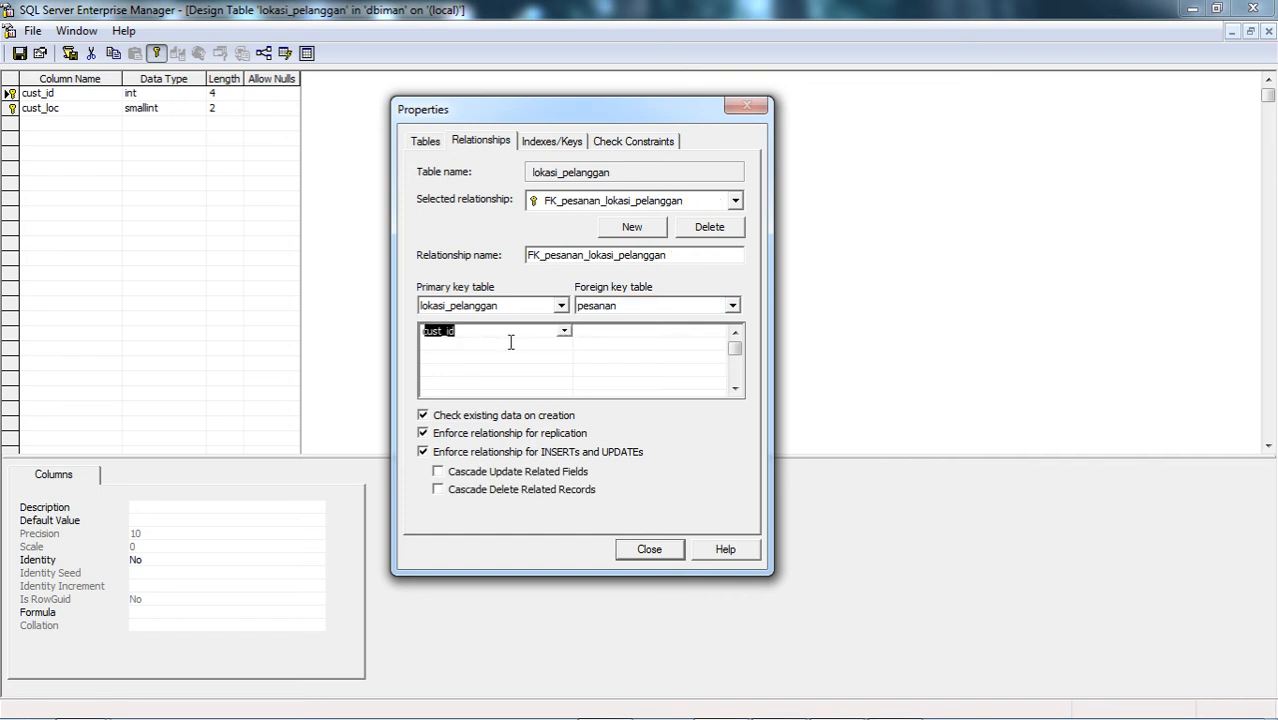
click(562, 347)
click(522, 358)
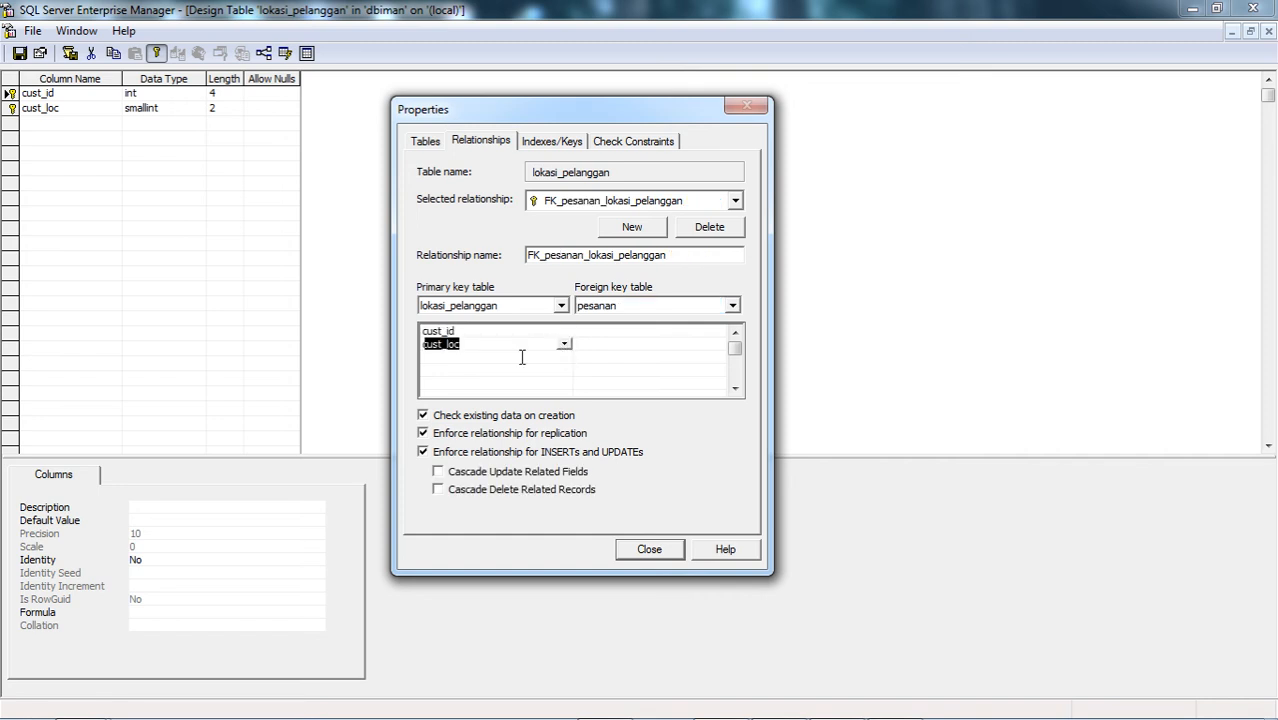
click(613, 333)
click(717, 331)
click(659, 358)
click(688, 346)
click(717, 344)
click(637, 367)
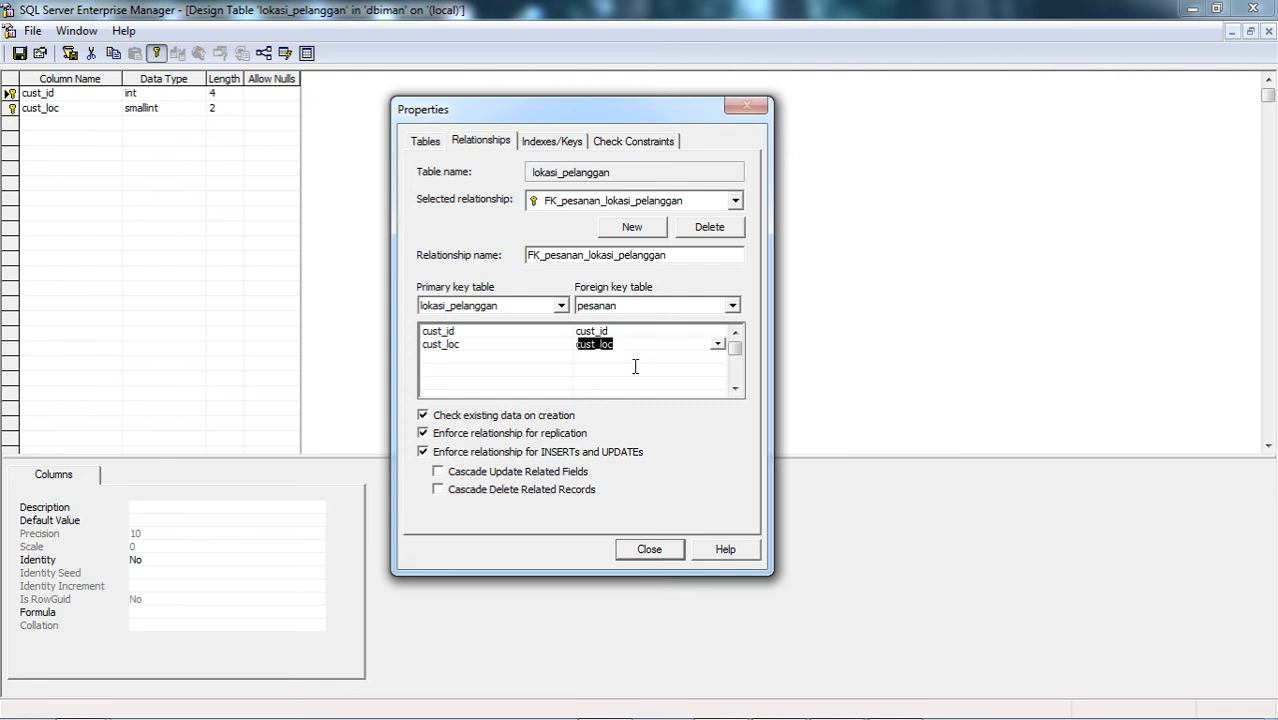
click(648, 550)
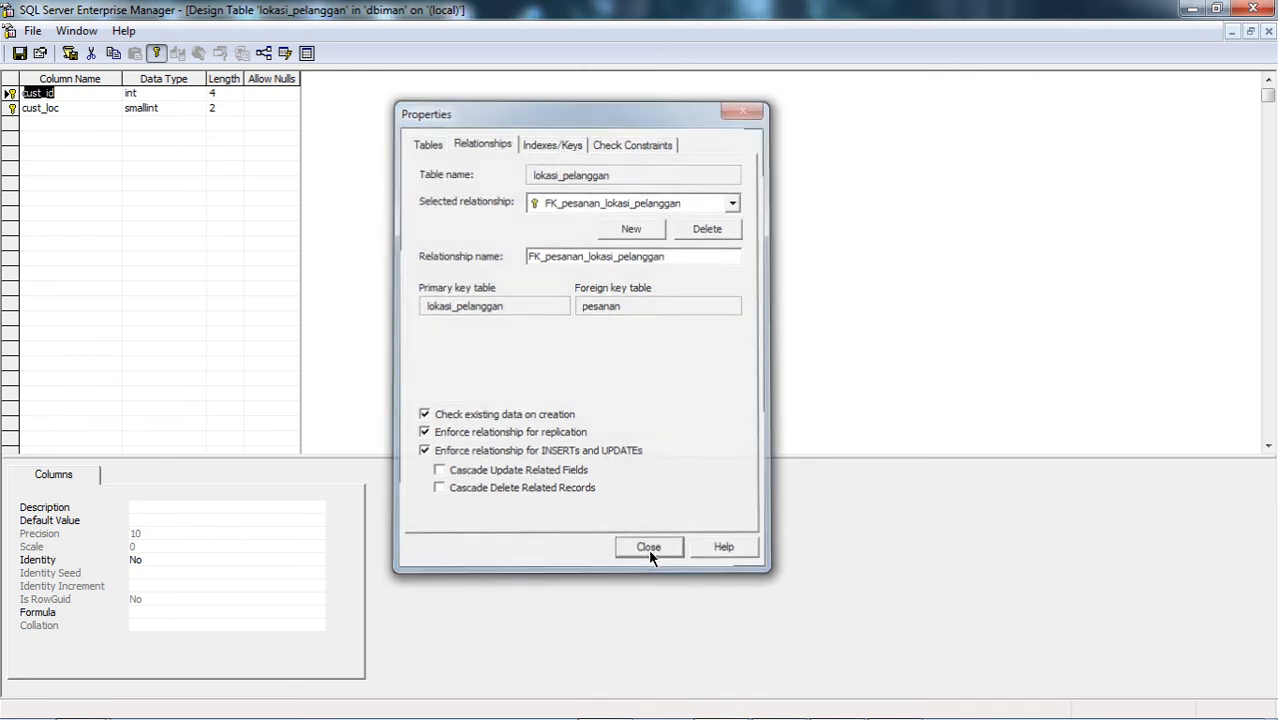
Step: Save the lokasi_pelanggan and pesanan table changes to the database and close the table design
click(20, 53)
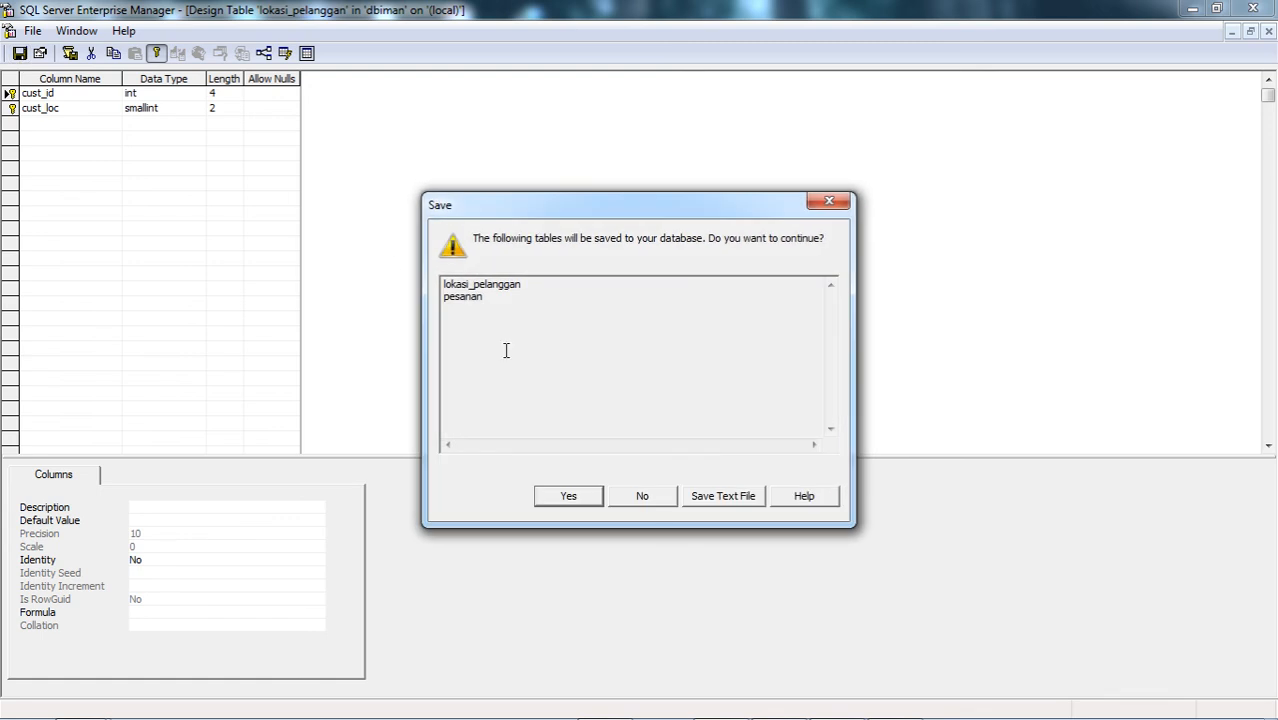
click(566, 500)
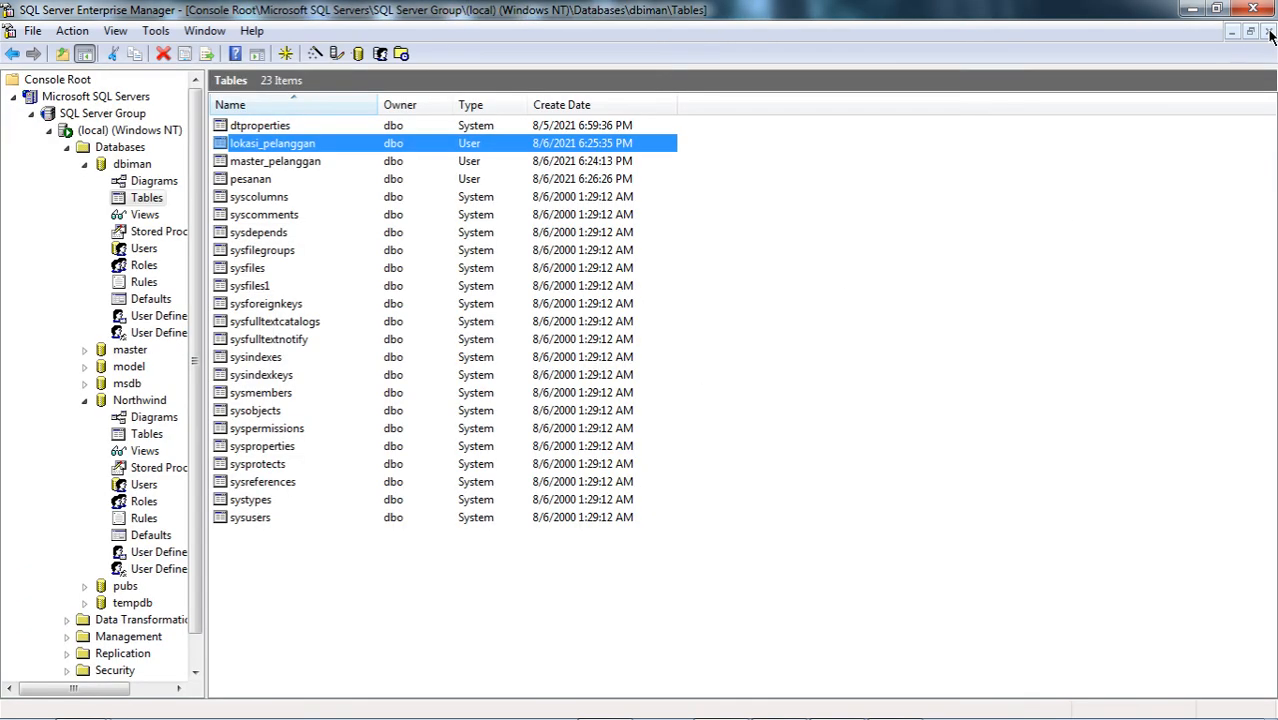
click(1268, 31)
Step: Open DIAGRAM1, move pesanan higher above the other two tables, and close the diagram with its changes saved
click(154, 181)
double_click(250, 130)
drag(352, 240, 394, 186)
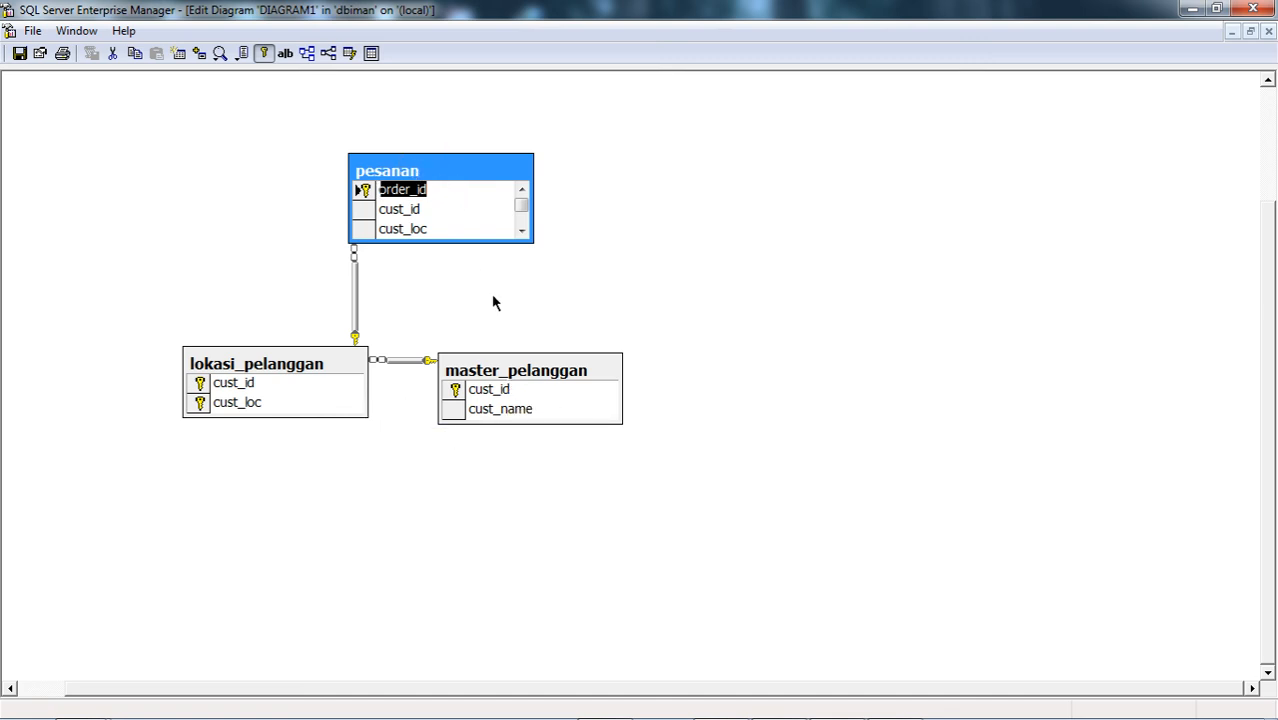
click(1268, 31)
click(592, 413)
Step: Open the master_pelanggan table design from the dbiman tables and show its relationship properties
click(152, 203)
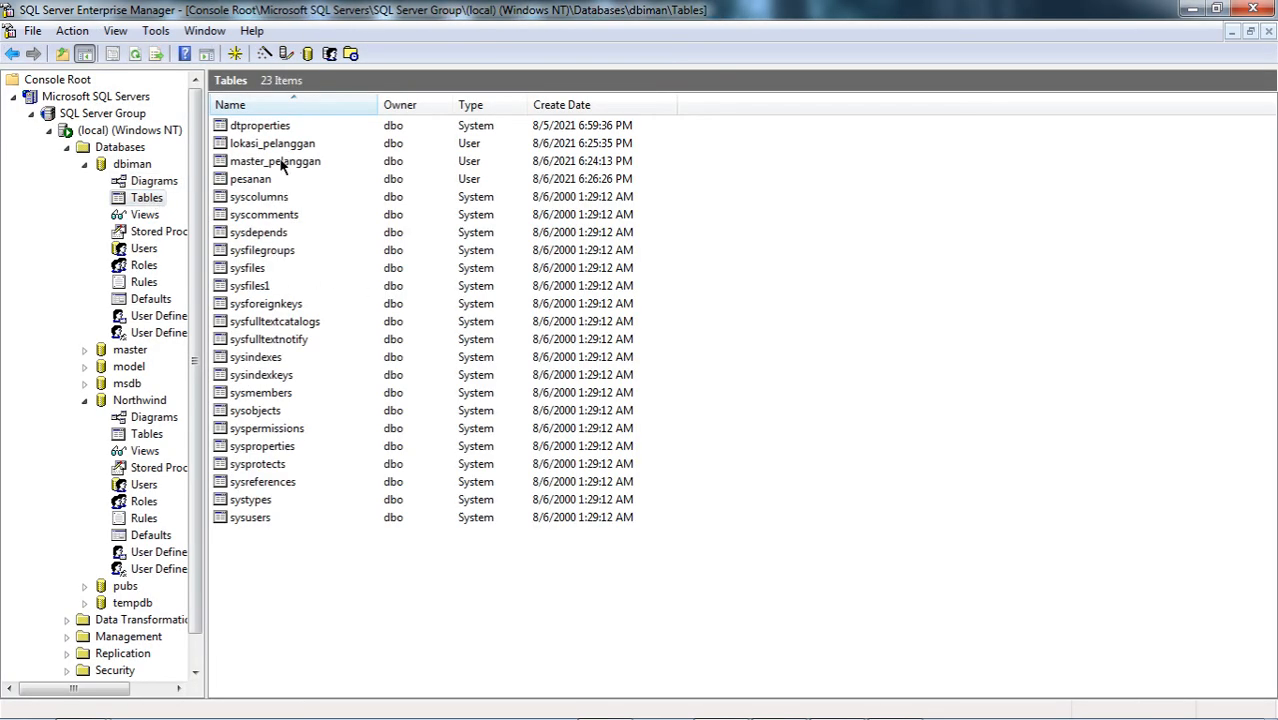
right_click(282, 167)
click(324, 191)
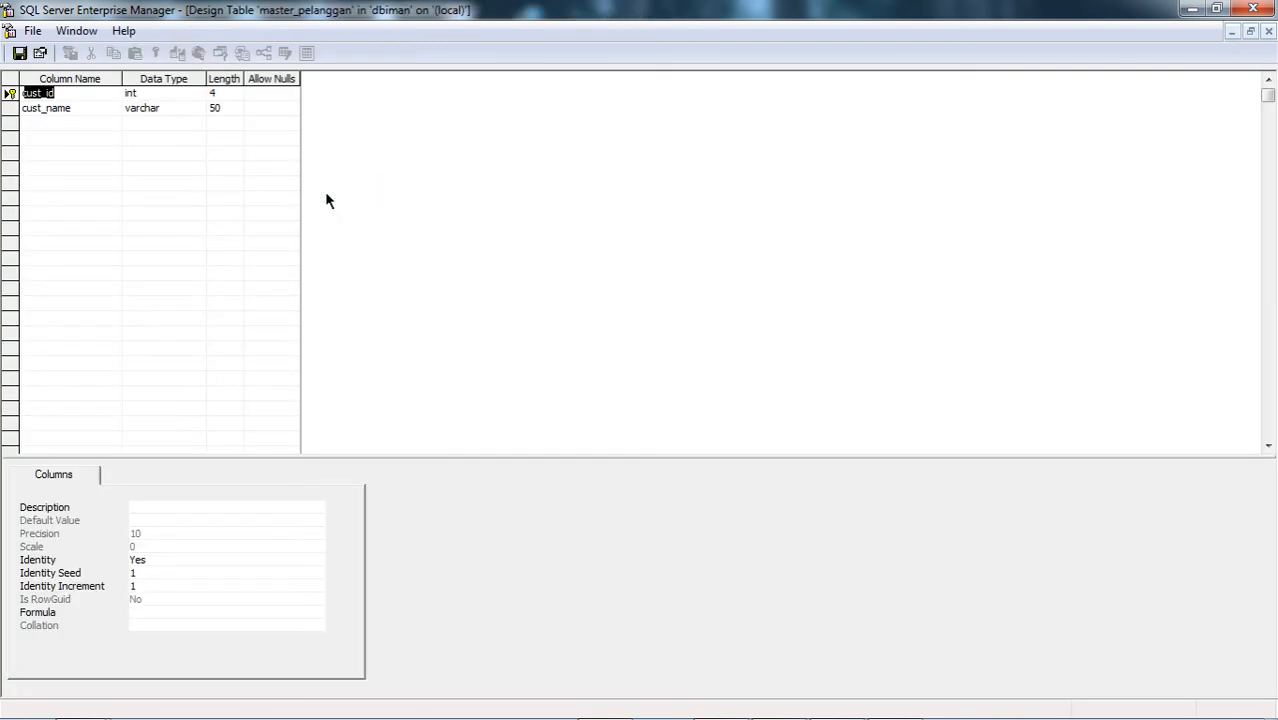
click(266, 55)
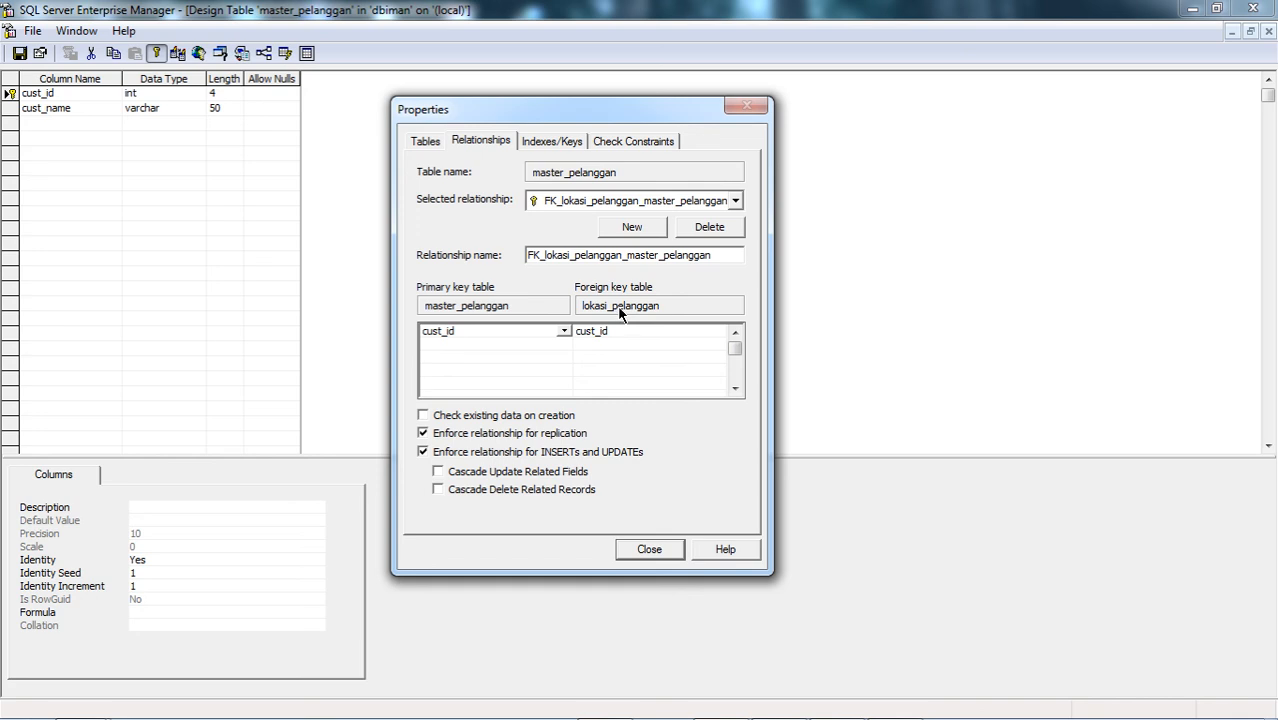
Step: Add a new relationship with master_pelanggan as the primary key table and pesanan as the foreign key table
click(638, 226)
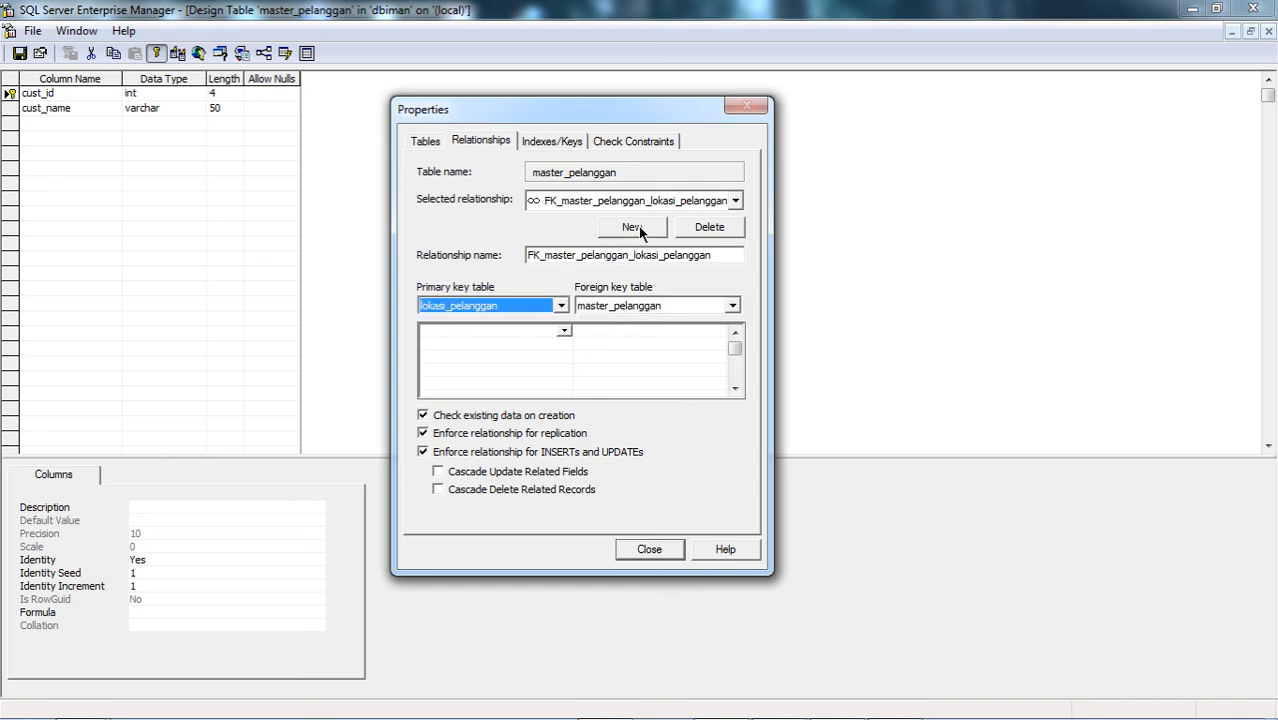
click(560, 306)
click(498, 335)
click(621, 306)
click(599, 347)
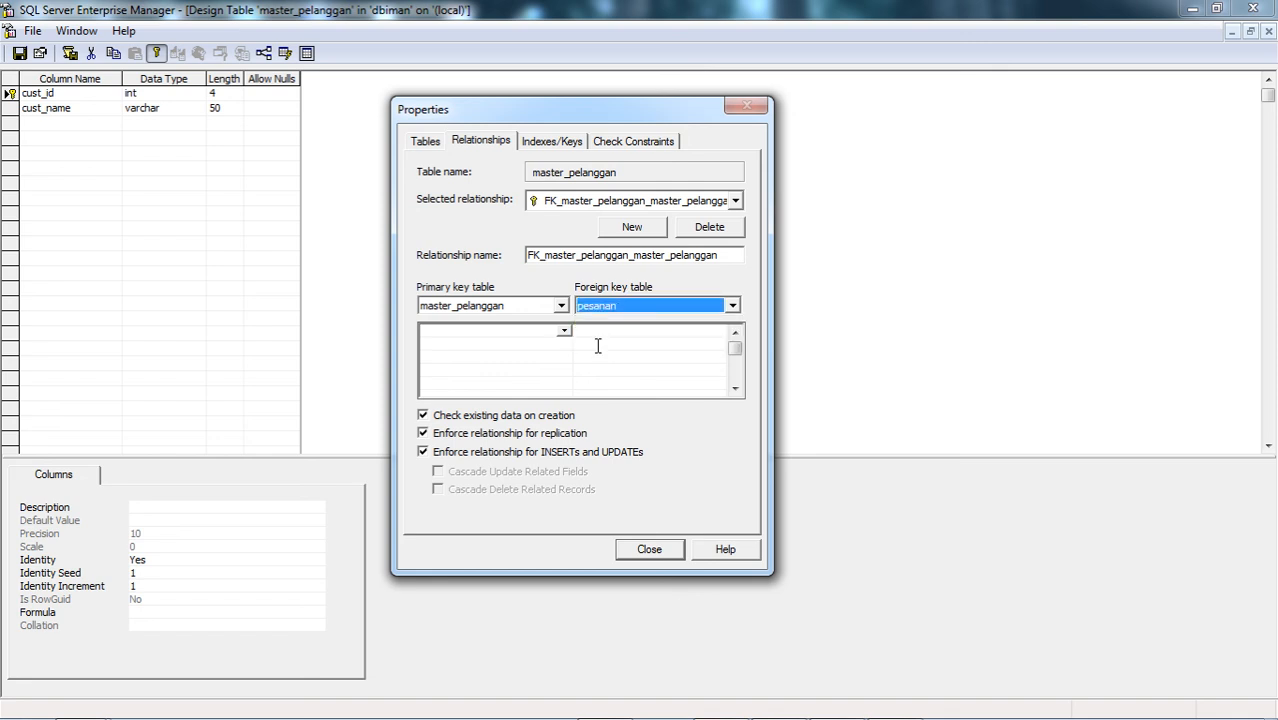
Step: Match cust_id of master_pelanggan with cust_id of pesanan and close the relationship properties
click(564, 333)
click(480, 341)
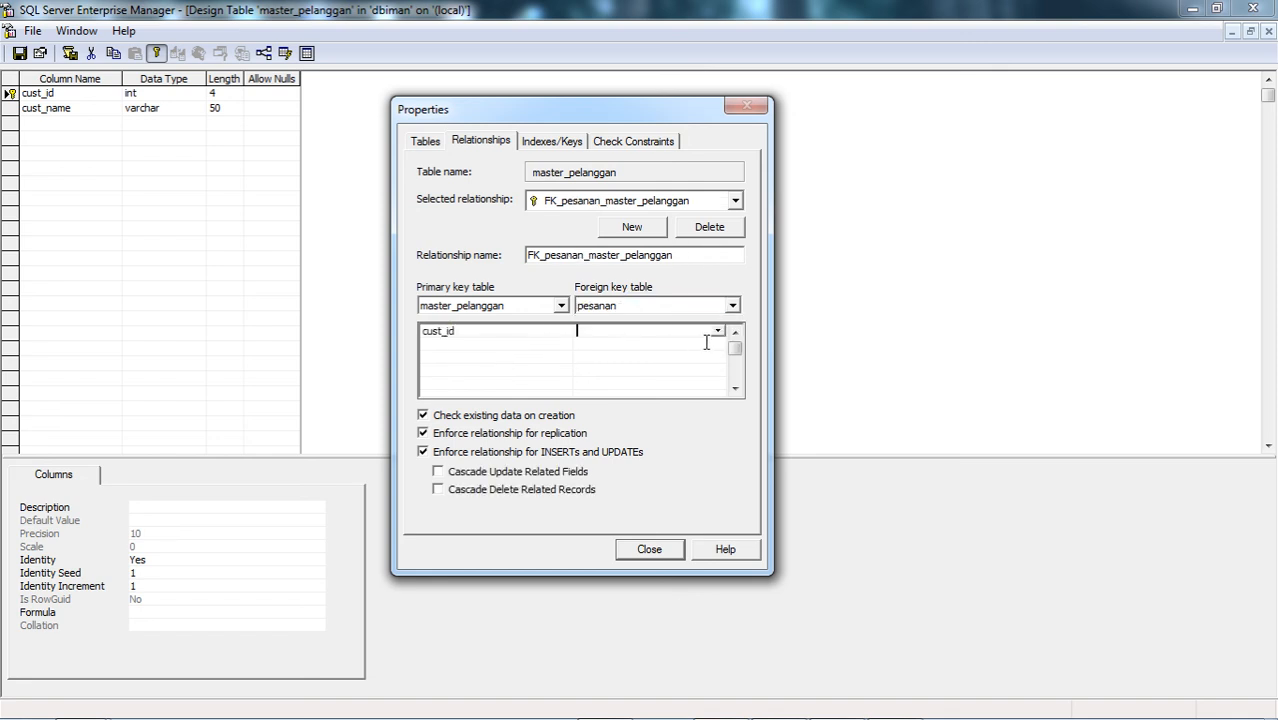
click(717, 333)
click(628, 357)
click(651, 549)
Step: Save the master_pelanggan and pesanan table changes to the database and close the table design
click(19, 53)
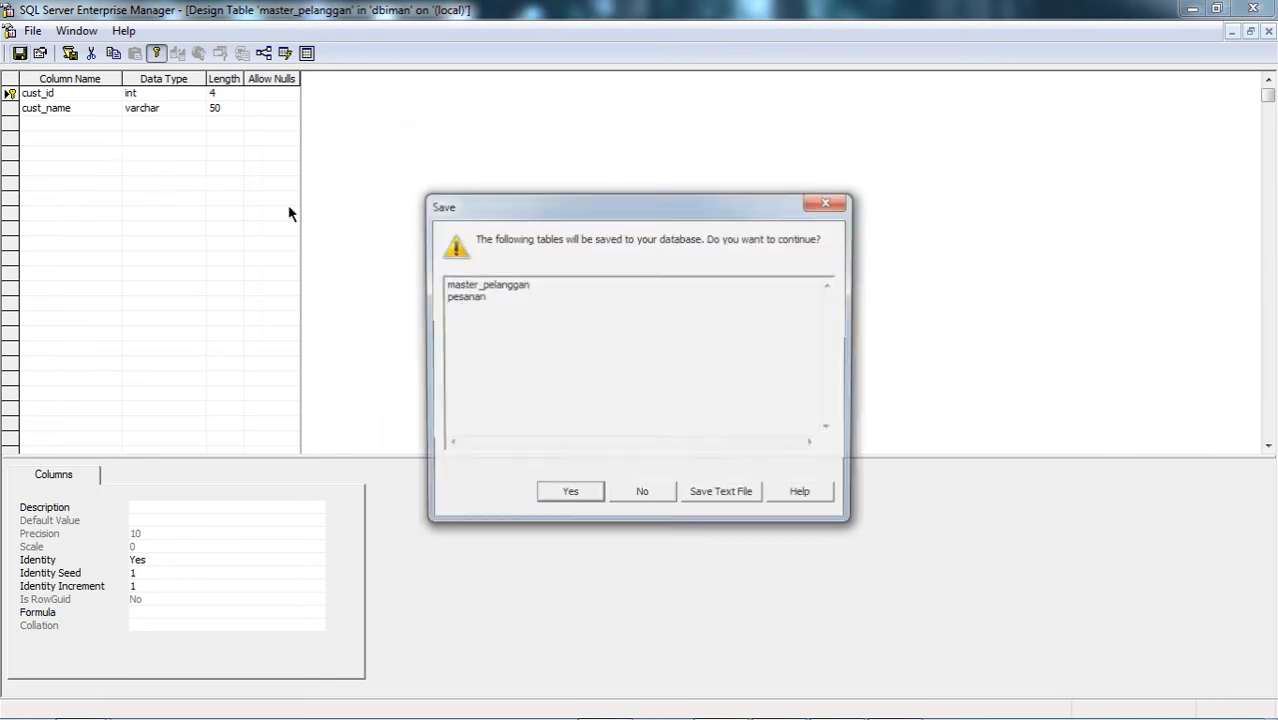
click(571, 488)
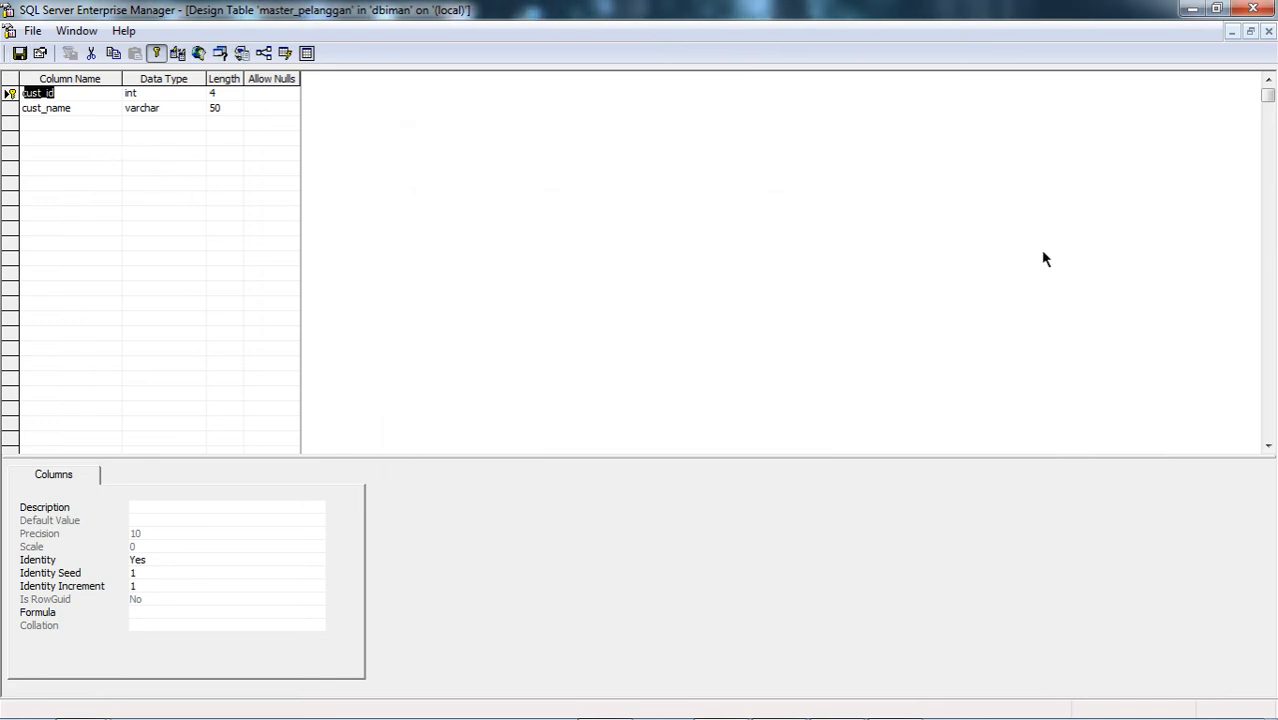
click(1267, 33)
Step: Open DIAGRAM1 and spread the tables into a triangle, with pesanan centred above lokasi_pelanggan and master_pelanggan
click(154, 181)
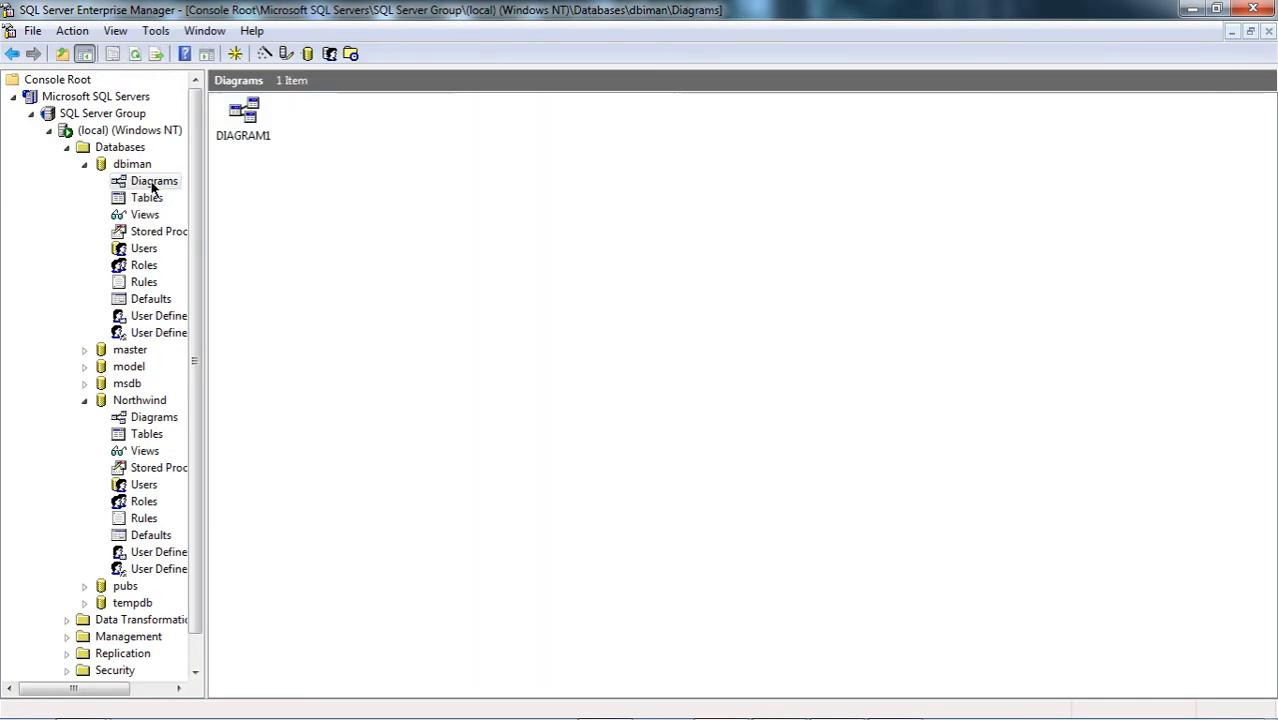
double_click(245, 122)
drag(522, 373, 599, 370)
click(449, 172)
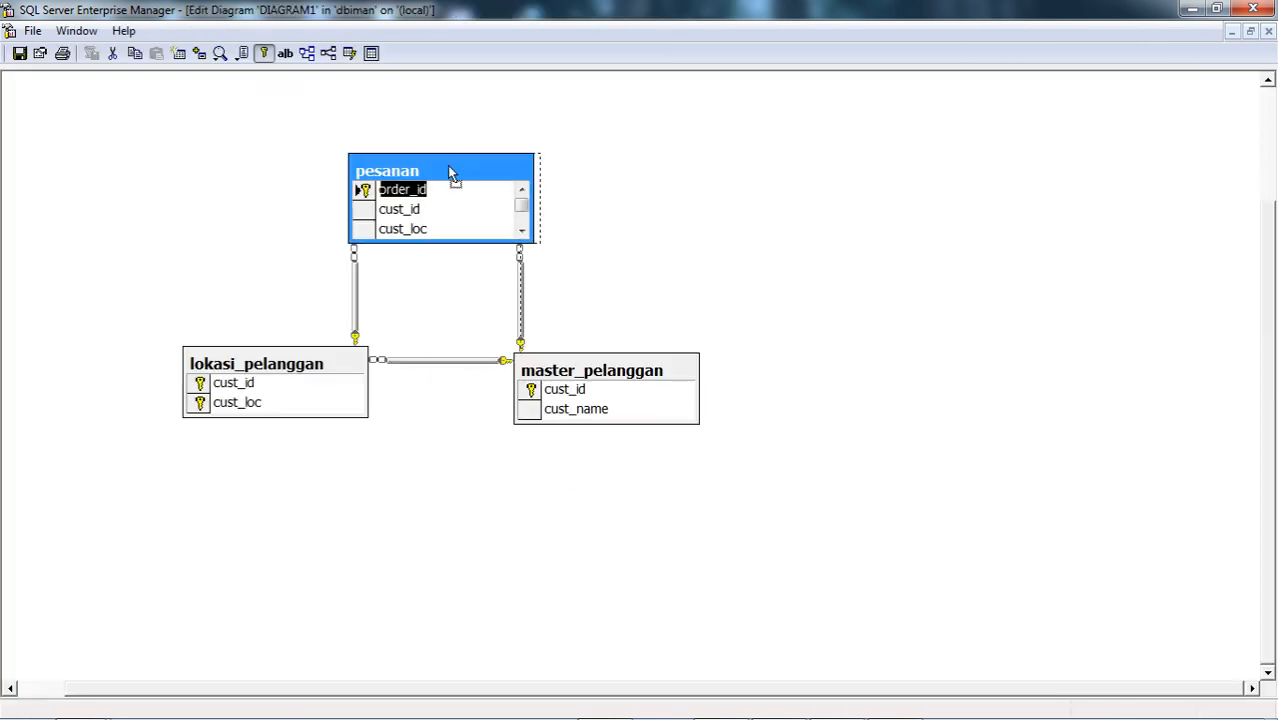
drag(449, 172, 469, 164)
click(318, 366)
drag(318, 366, 325, 366)
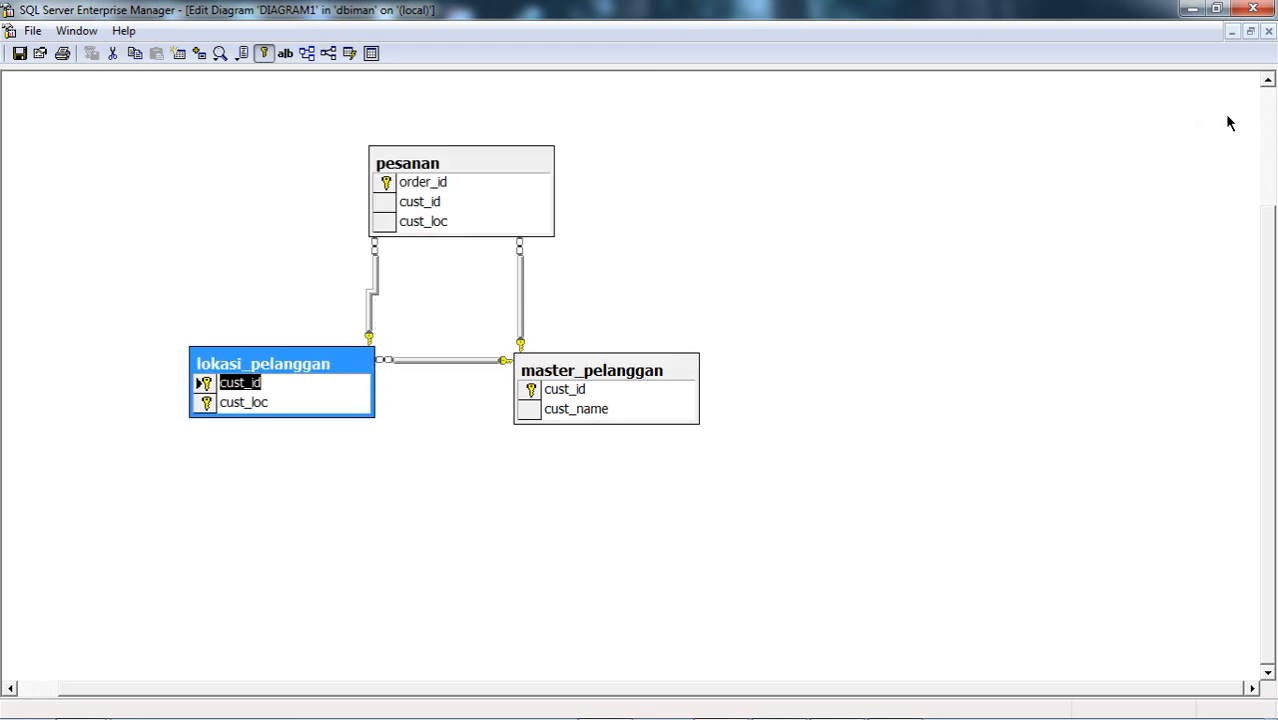
Step: Close DIAGRAM1 and save its changes
click(1269, 33)
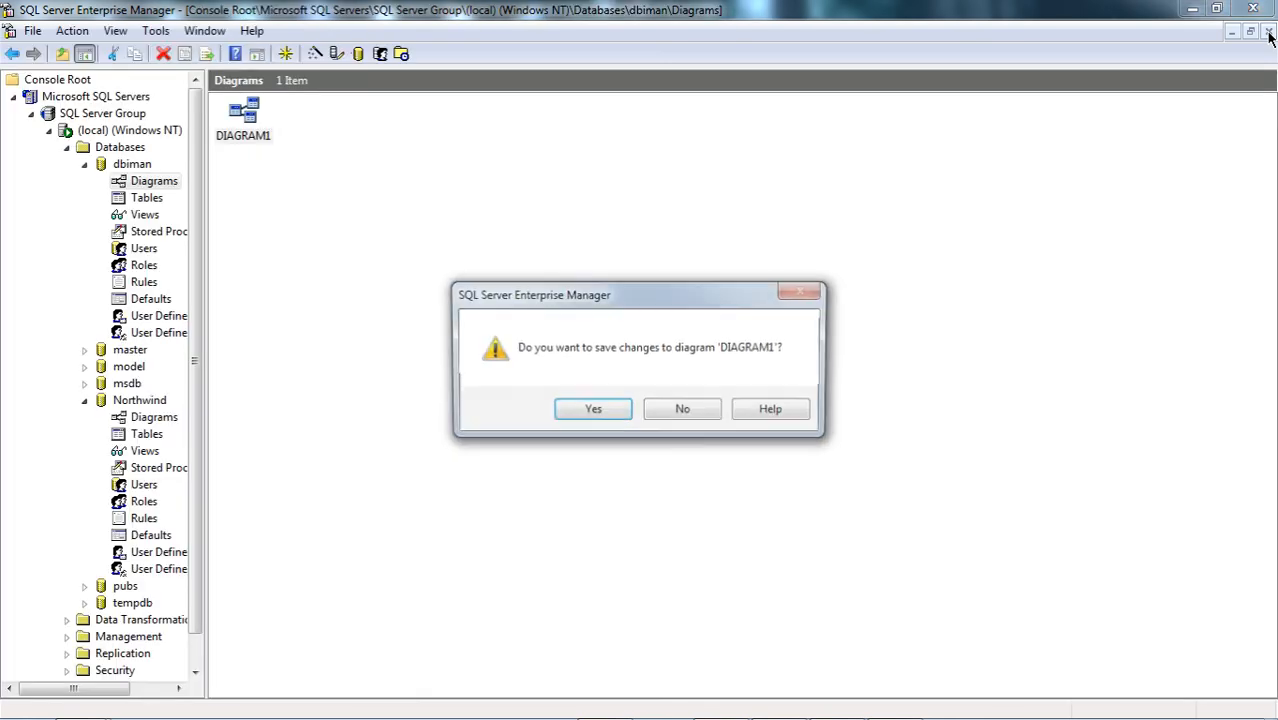
click(592, 412)
Step: Create a new dbiman database diagram containing the lokasi_pelanggan, master_pelanggan and pesanan tables
right_click(367, 253)
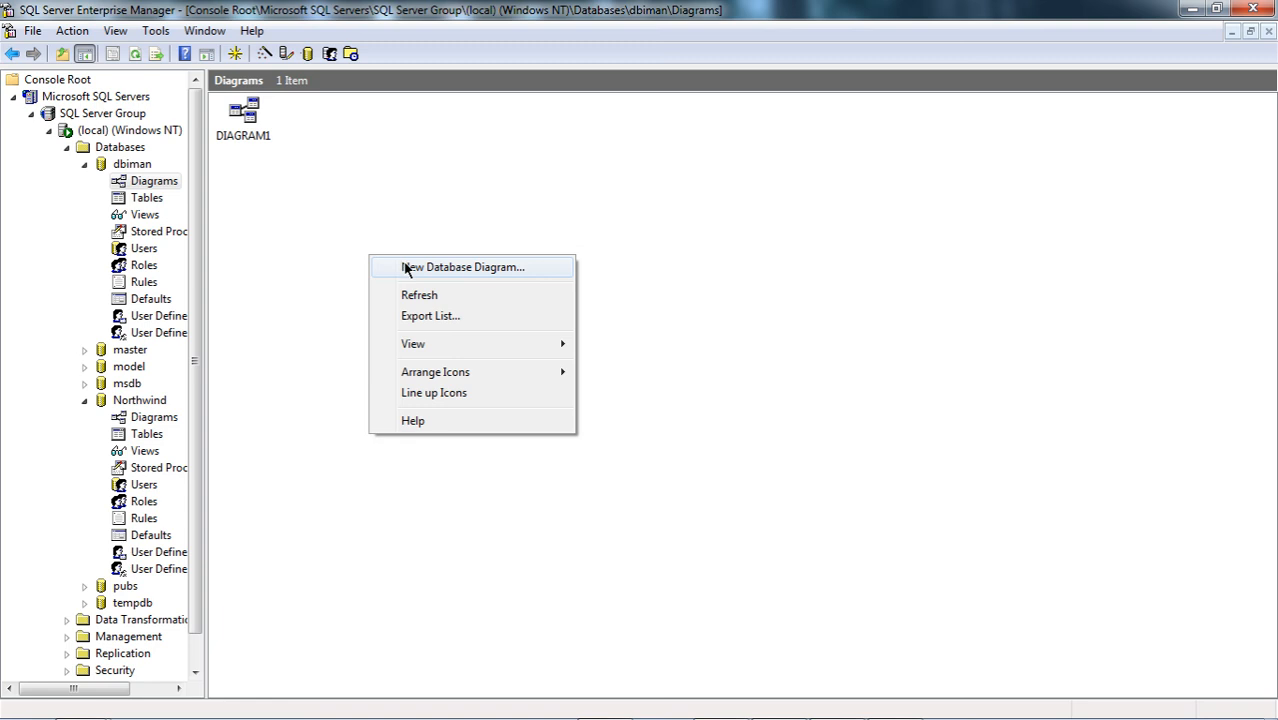
click(405, 268)
click(750, 525)
click(482, 310)
drag(482, 313, 477, 337)
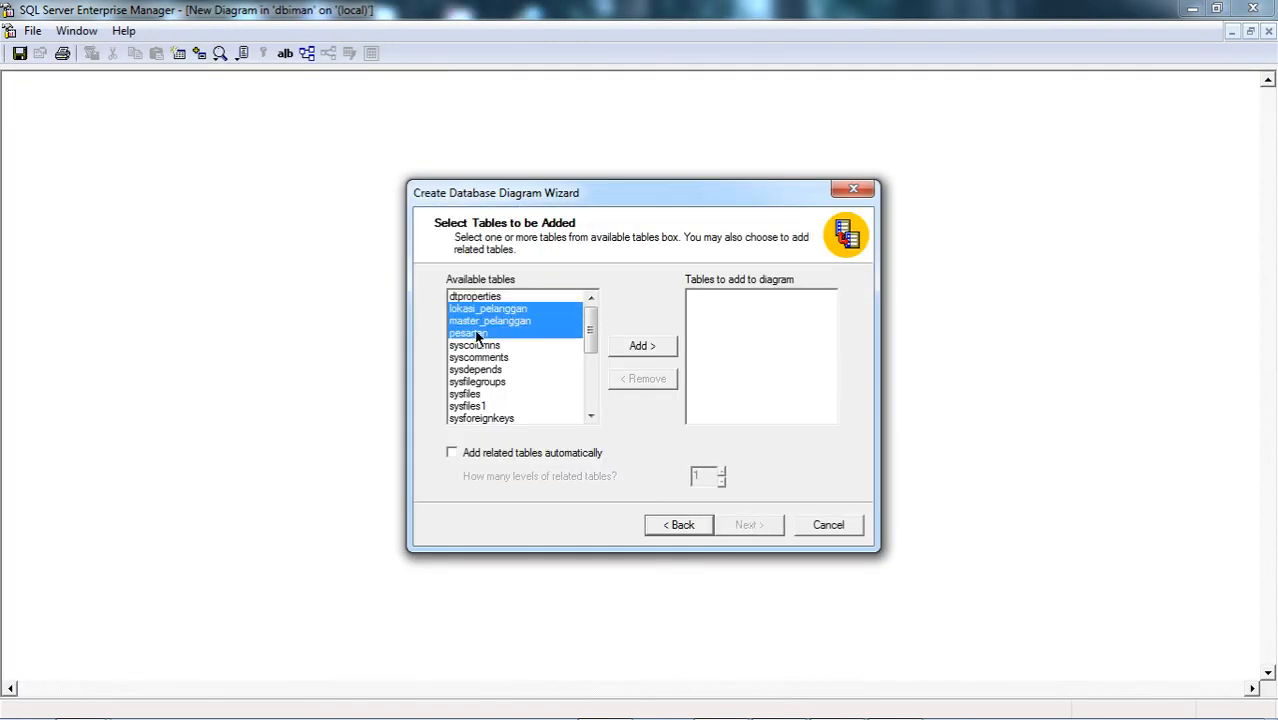
click(640, 347)
click(750, 524)
click(750, 524)
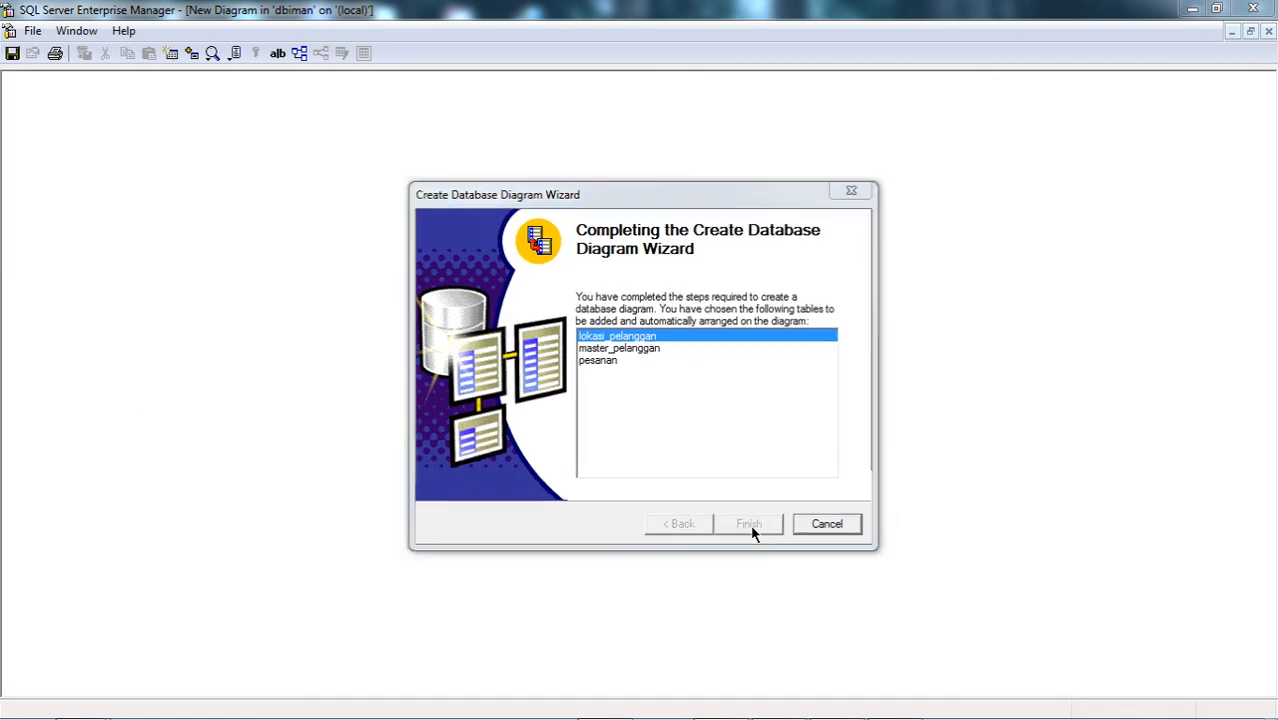
Step: Save the new database diagram as DIAGRAM2 and close it
click(12, 53)
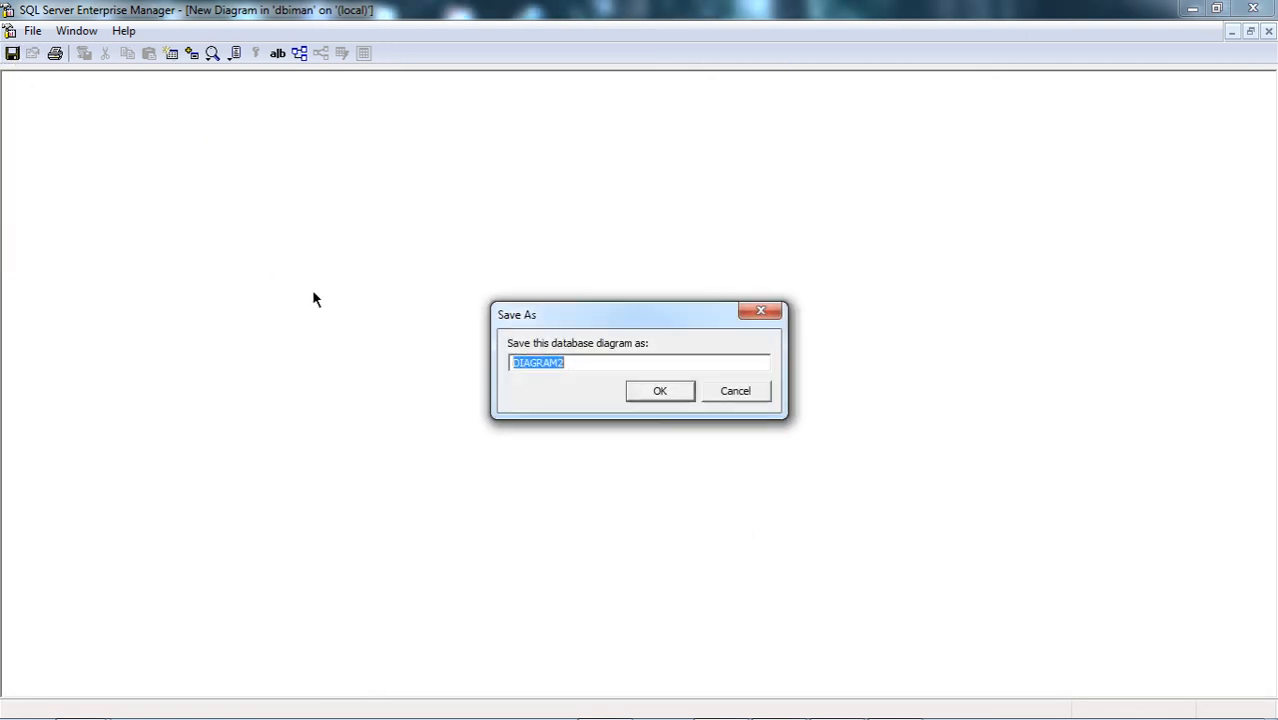
click(592, 362)
click(660, 390)
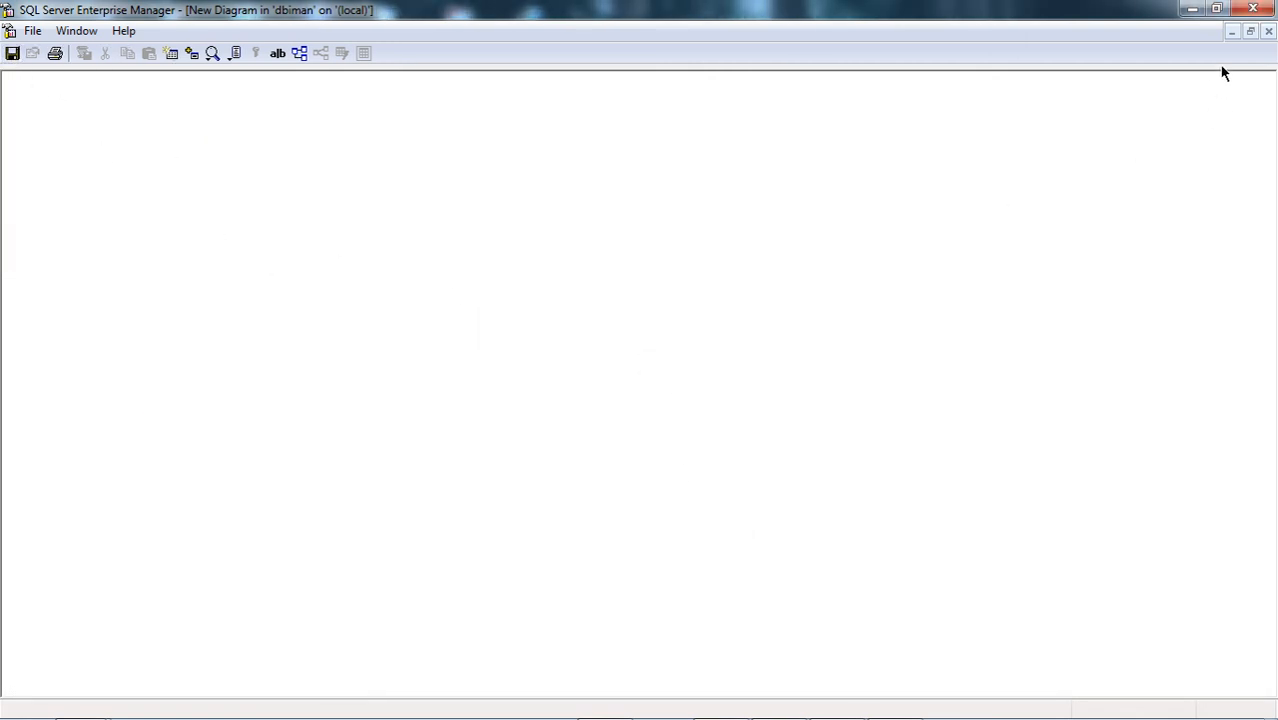
click(1268, 31)
Step: Open DIAGRAM2 to review the key relationships among its three tables, then save and close it
double_click(320, 133)
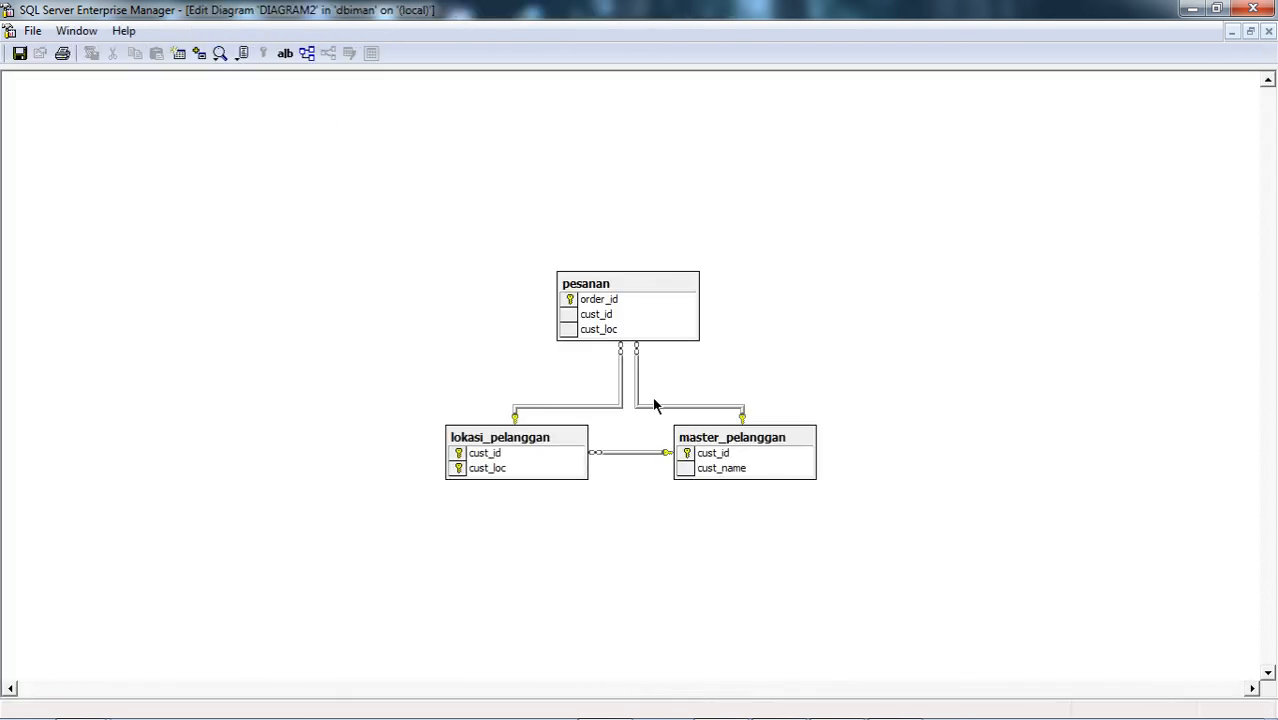
scroll(652, 400, up, 5)
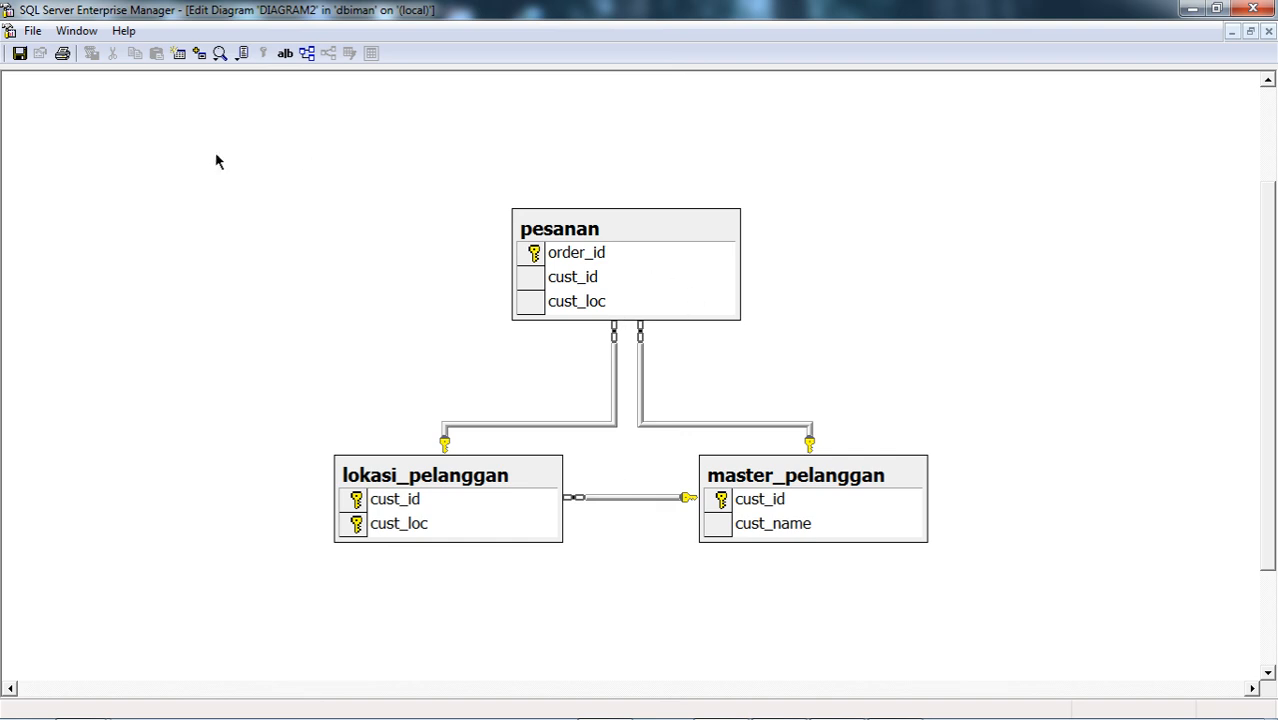
click(19, 52)
click(1268, 32)
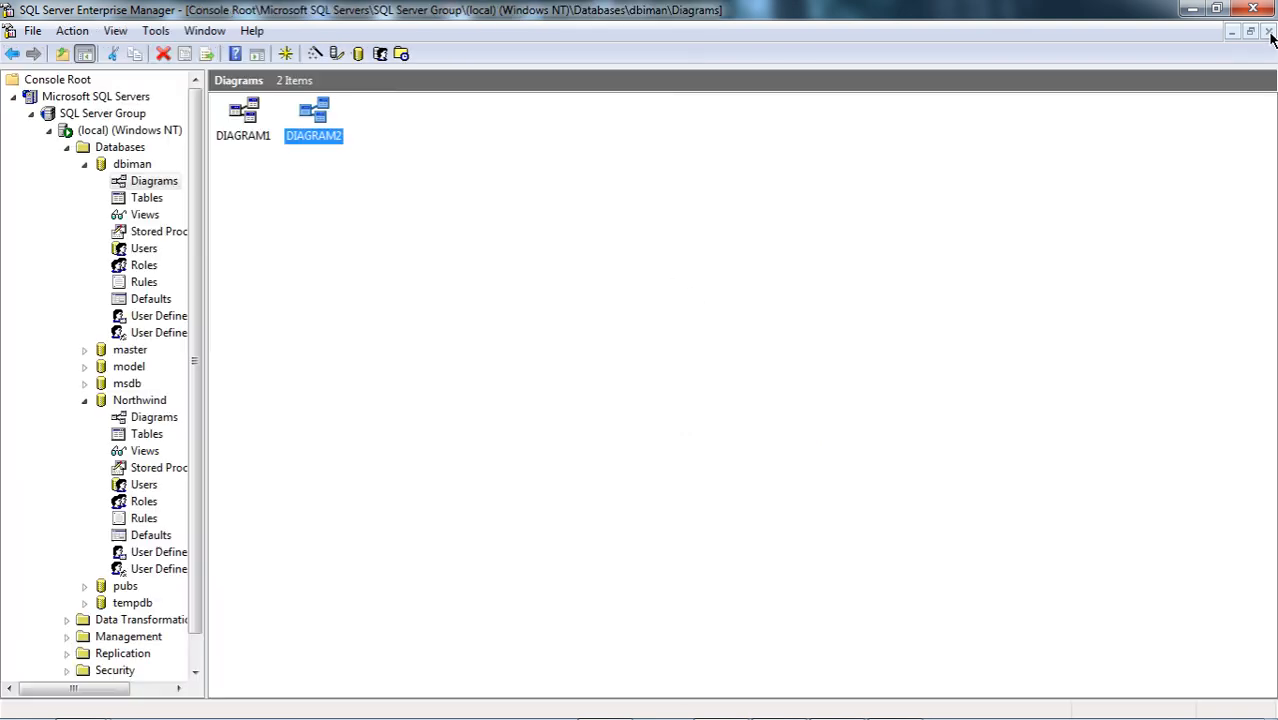
click(396, 350)
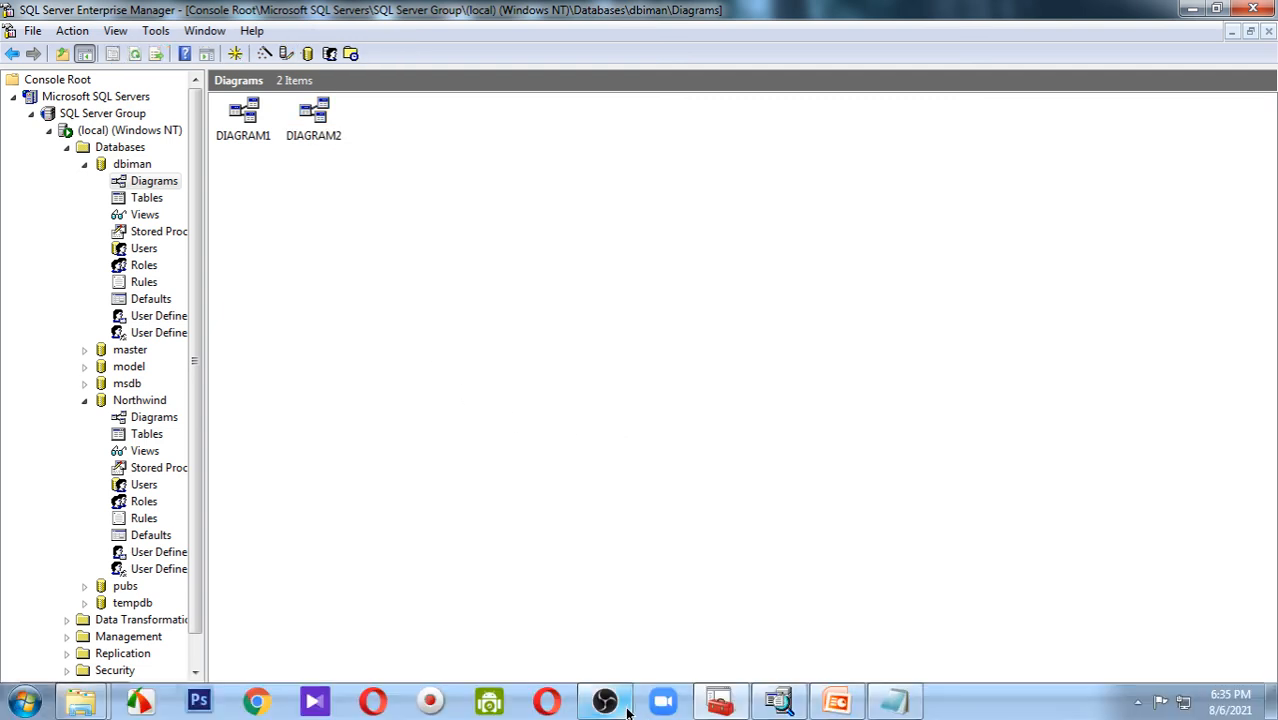
mouse_move(618, 708)
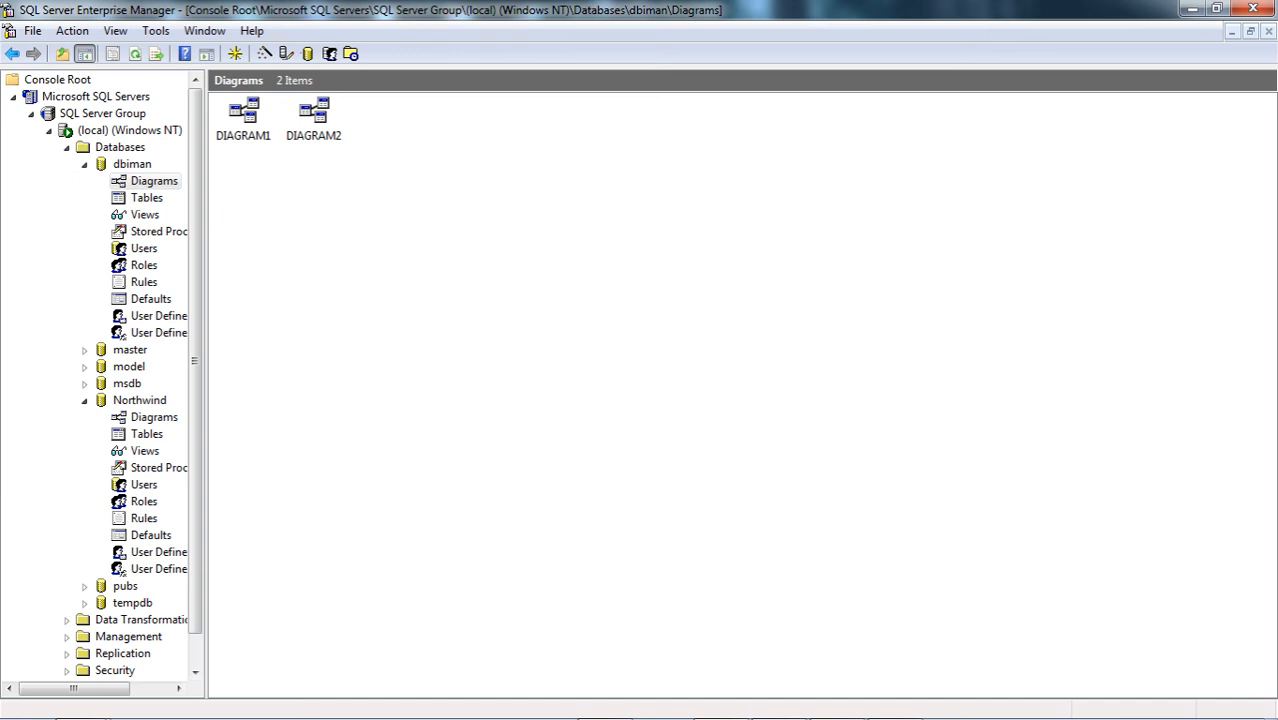
click(618, 706)
click(318, 582)
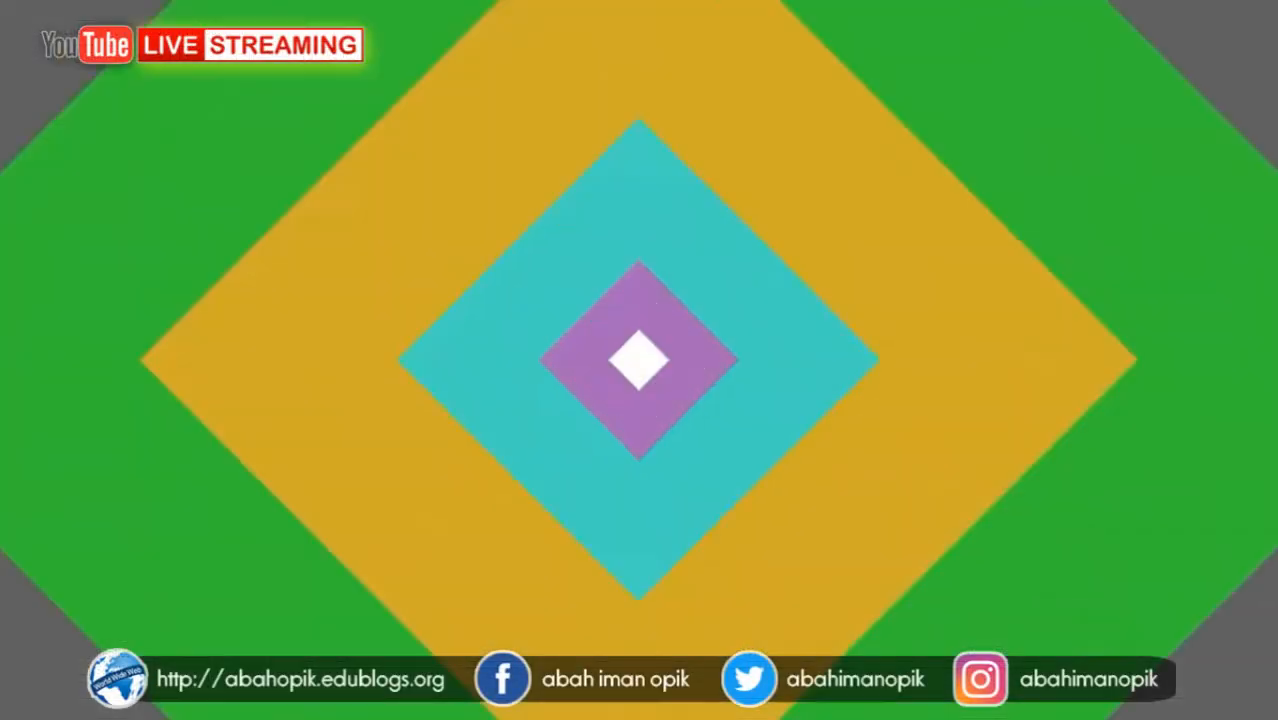